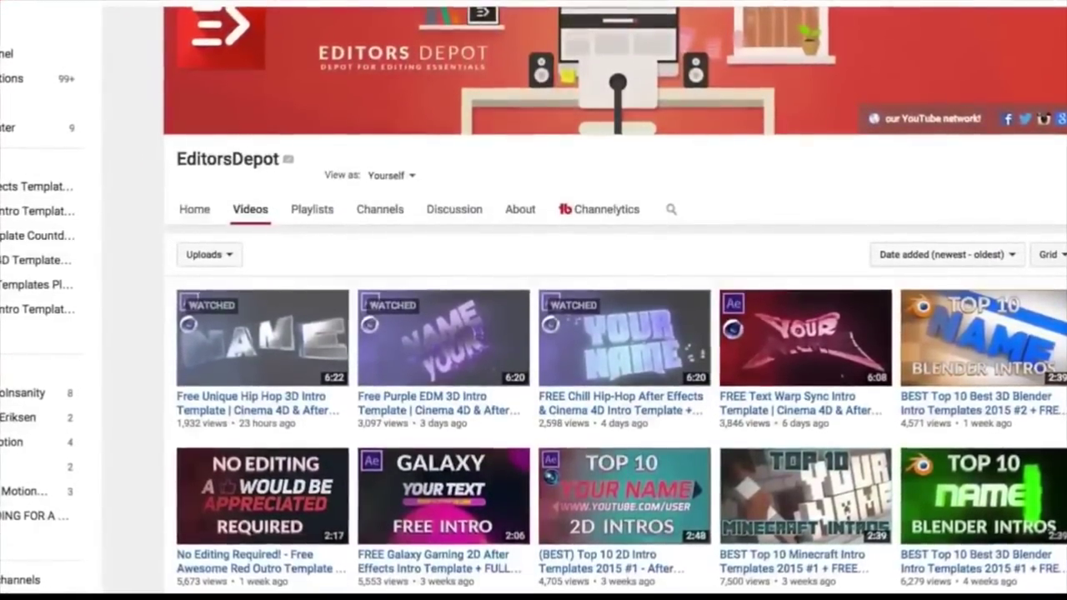
Step: Scroll through the EditorsDepot intro template videos until the Load more button and footer appear
scroll(613, 364, down, 3)
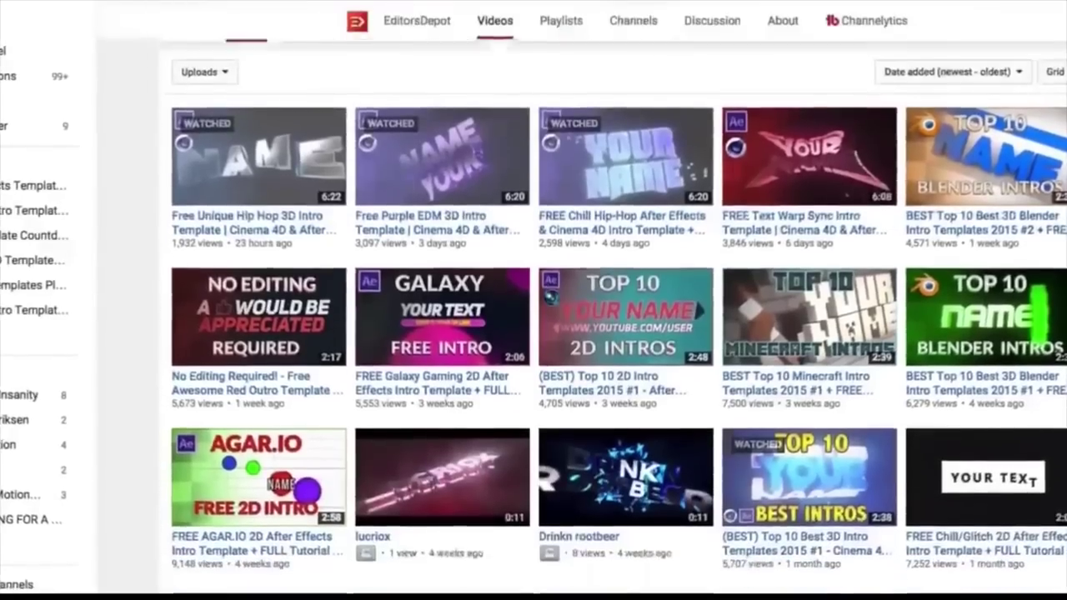
scroll(534, 316, down, 3)
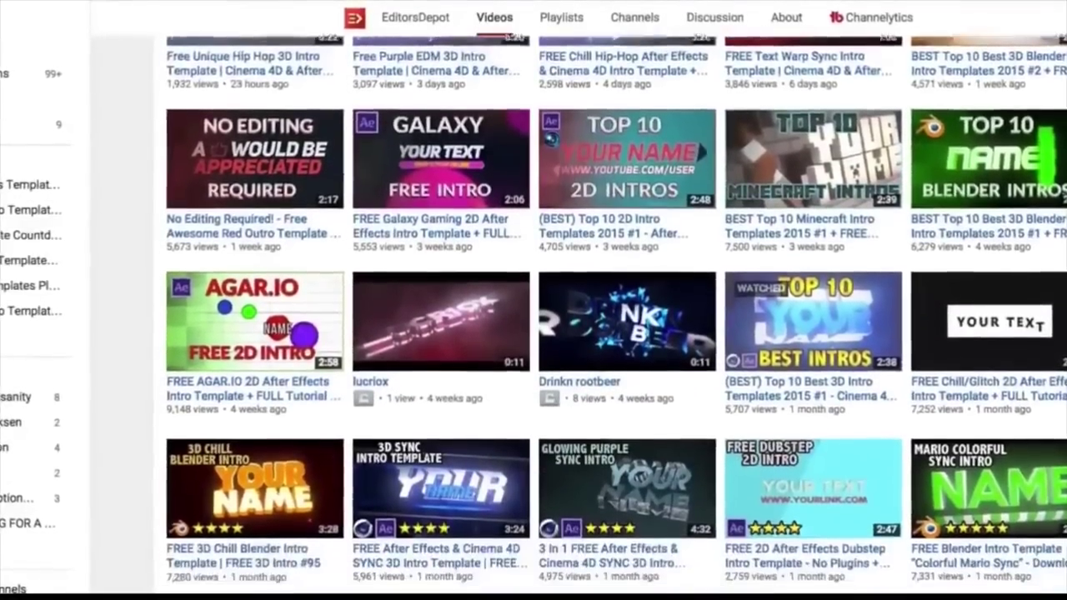
scroll(533, 316, down, 5)
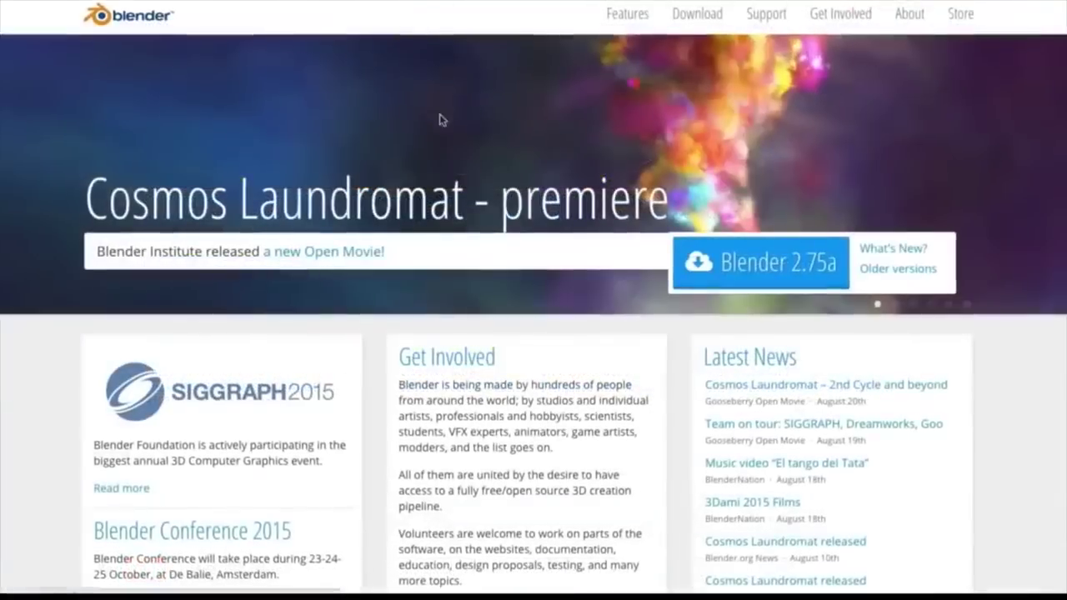
Step: Download the Blender 2.75a Mac OSX .ZIP from a blender.org mirror and confirm saving it
click(693, 12)
scroll(515, 284, down, 4)
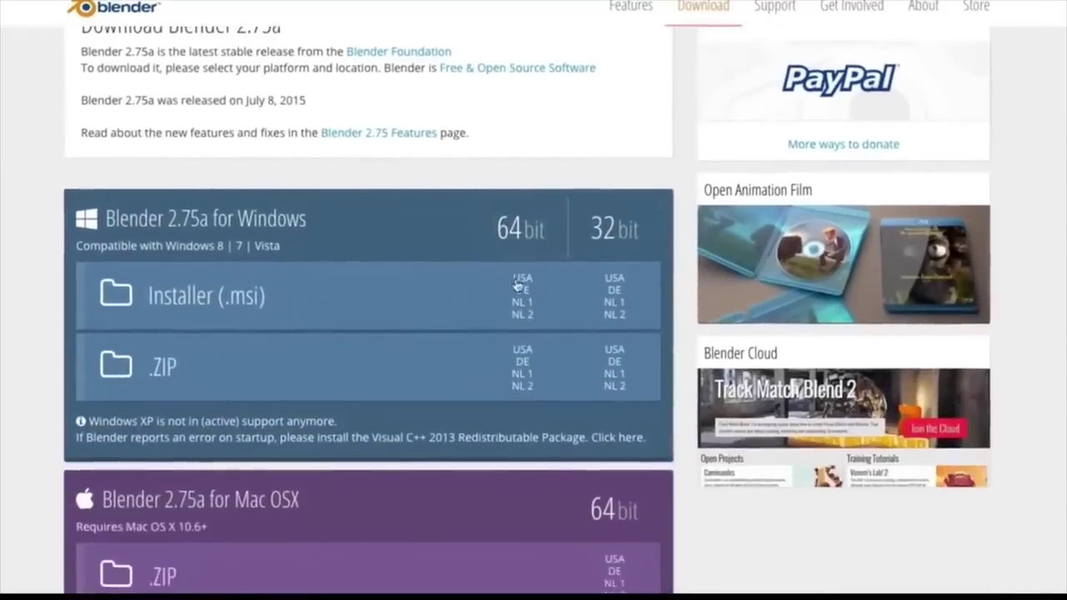
click(614, 420)
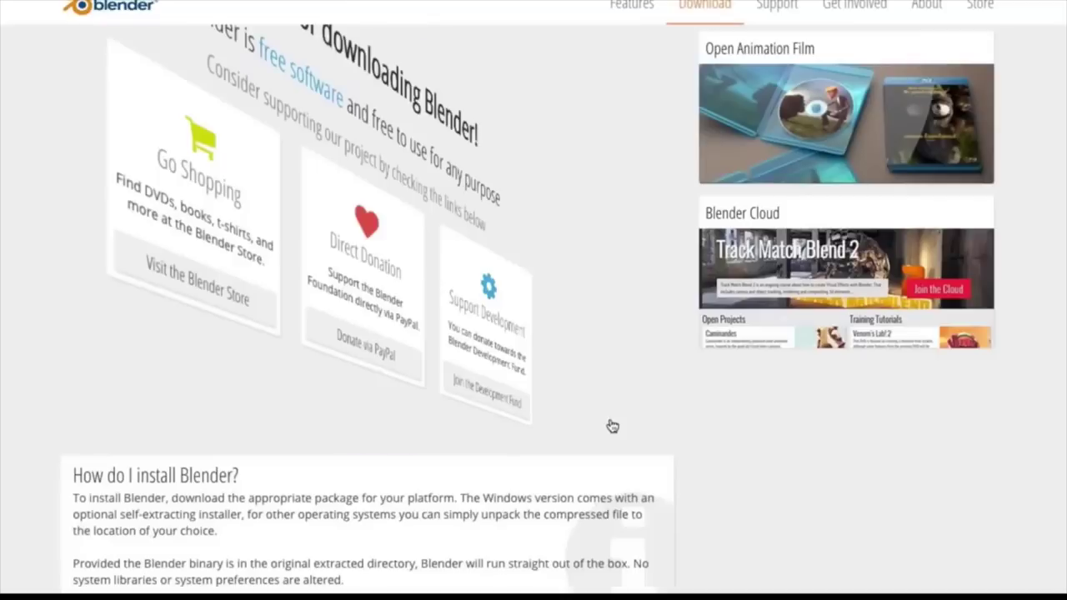
key(Return)
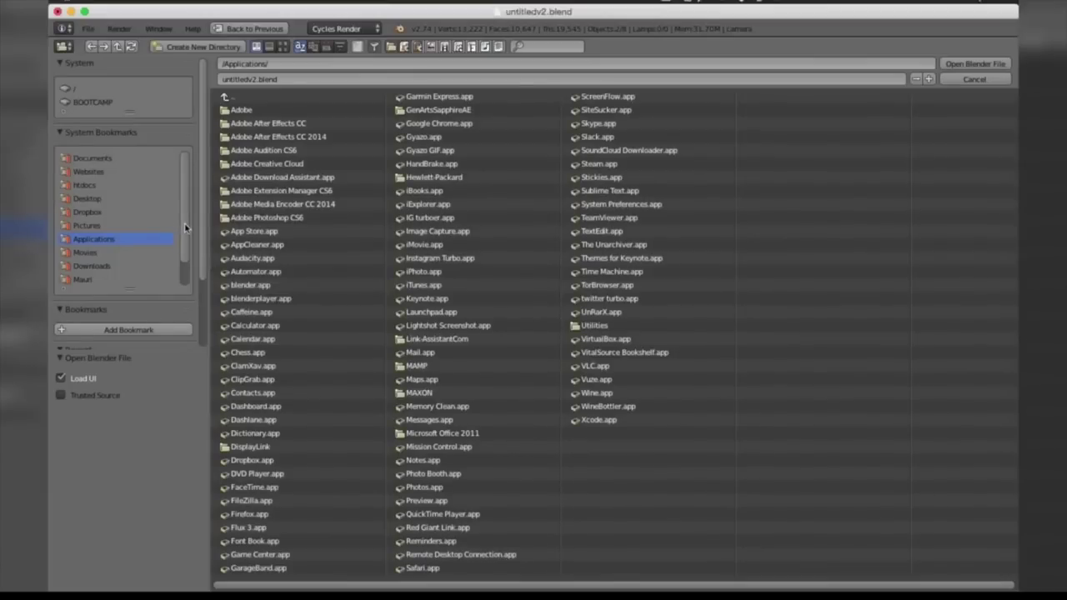
Step: Open Desktop/template #27/untitledv2.blend with Load UI turned off
click(88, 28)
click(85, 199)
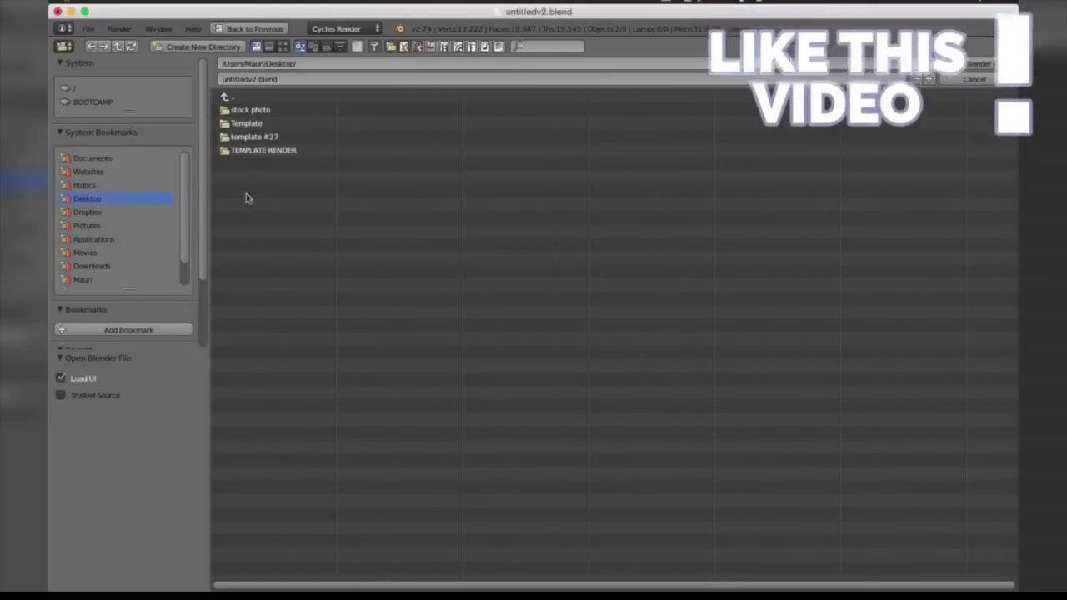
click(231, 138)
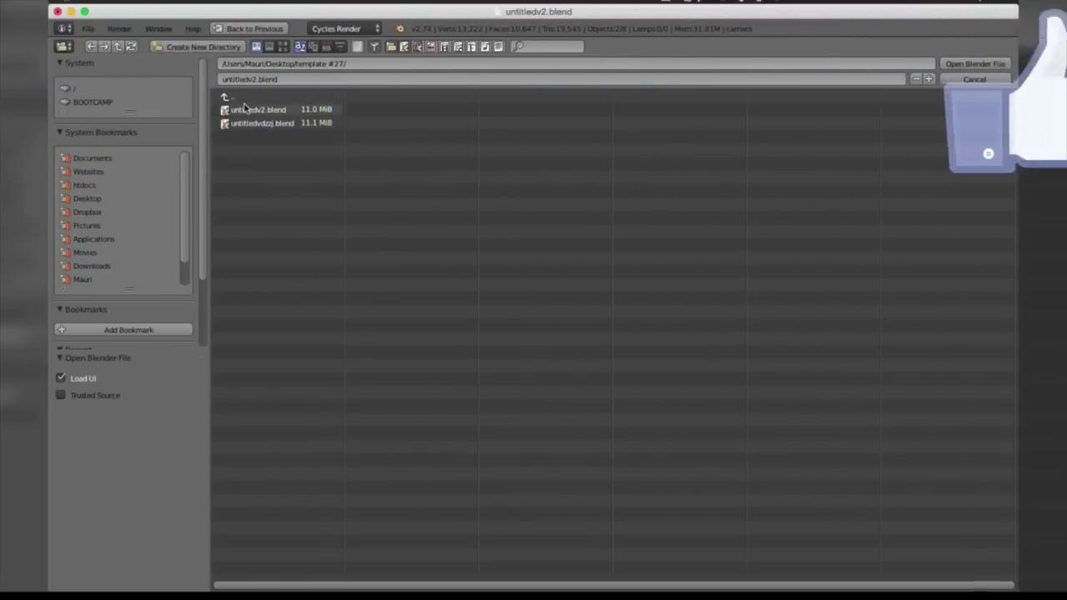
click(266, 112)
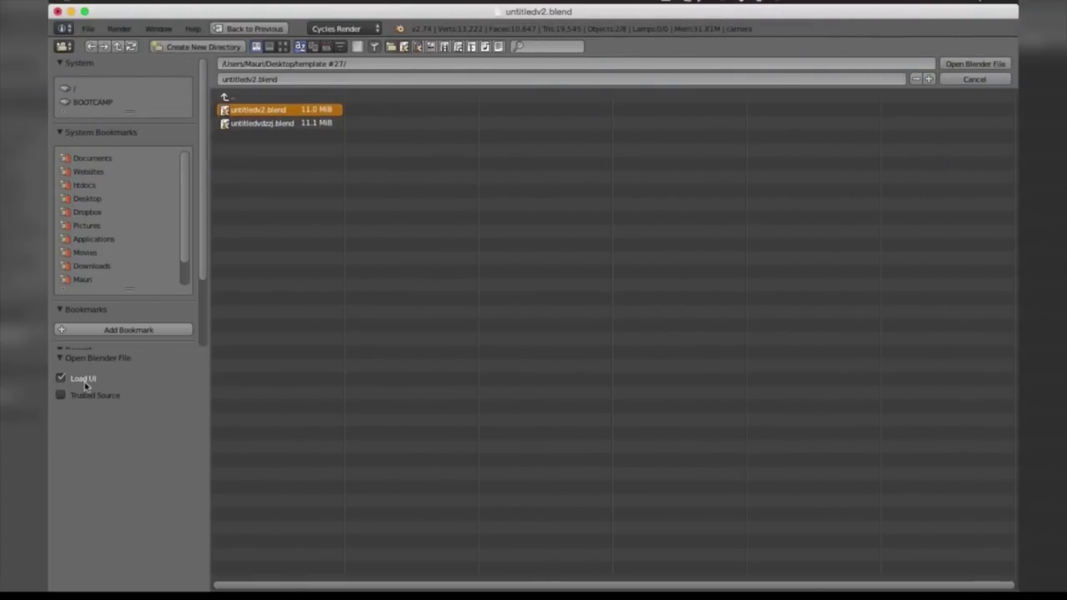
click(79, 381)
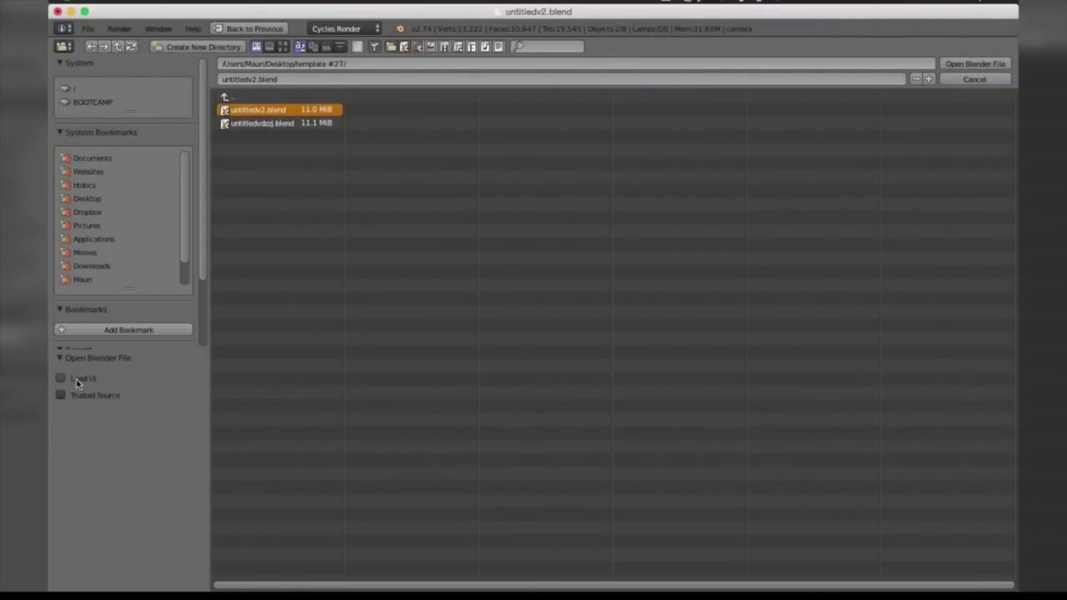
click(961, 63)
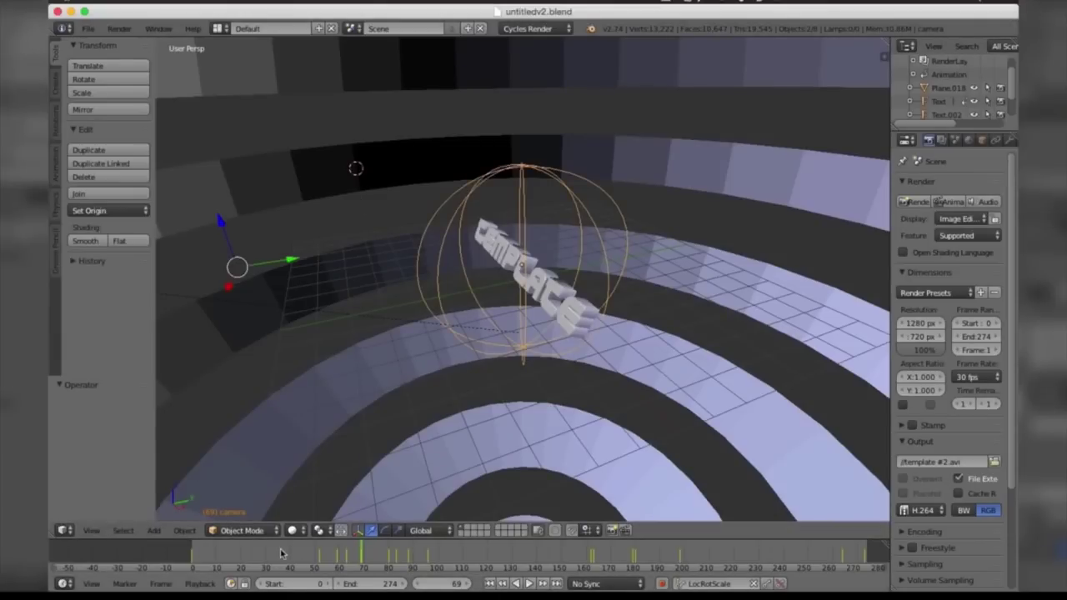
Step: Edit the Text object so its last letters are replaced with D
click(621, 383)
right_click(429, 281)
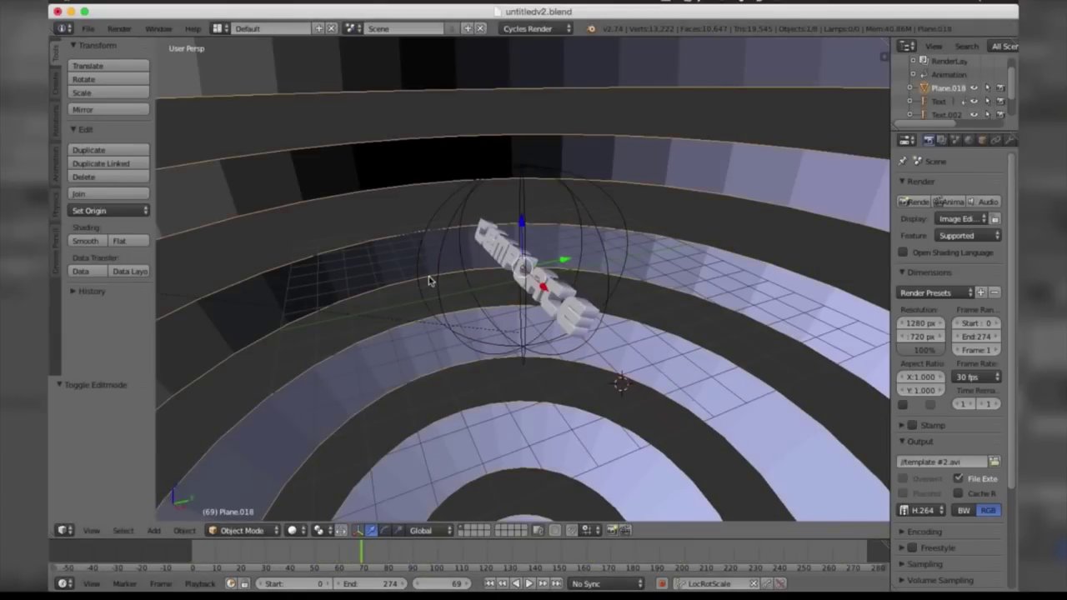
right_click(563, 318)
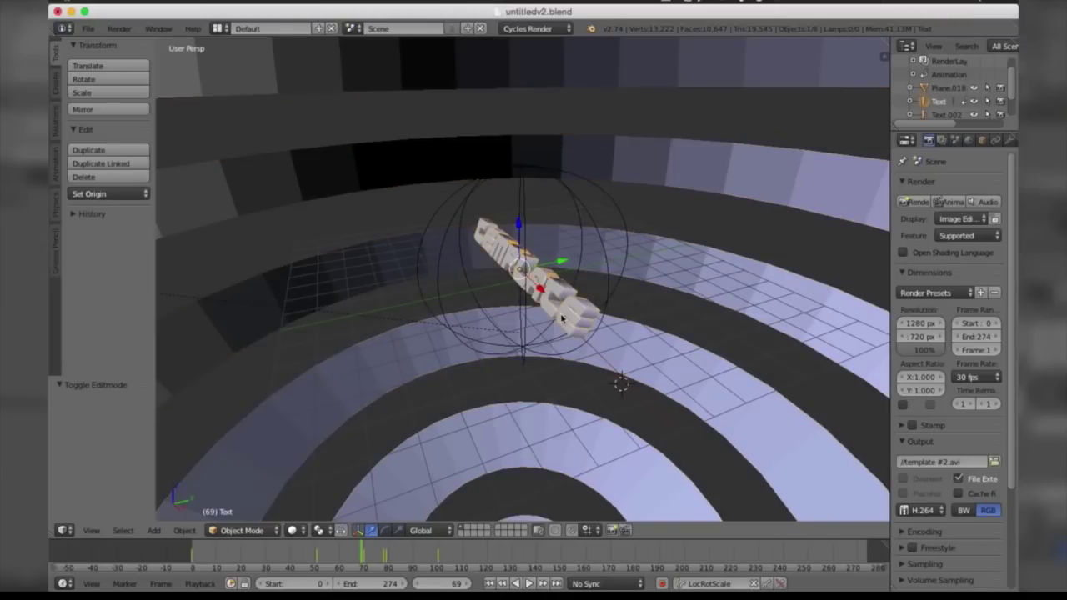
key(Tab)
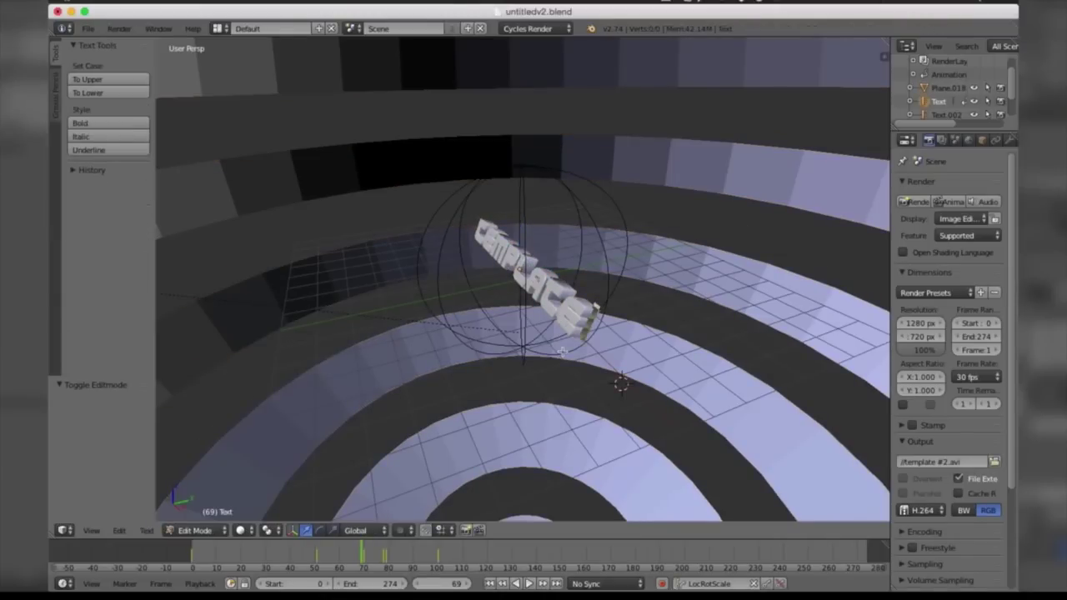
key(BackSpace)
key(BackSpace)
key(BackSpace)
key(BackSpace)
key(BackSpace)
key(BackSpace)
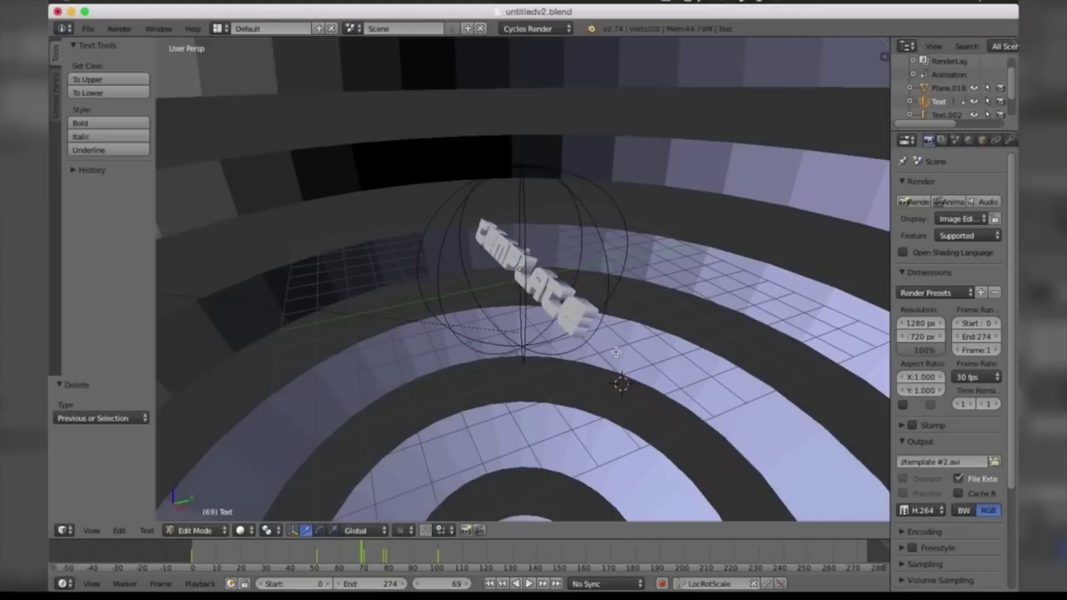
text(D)
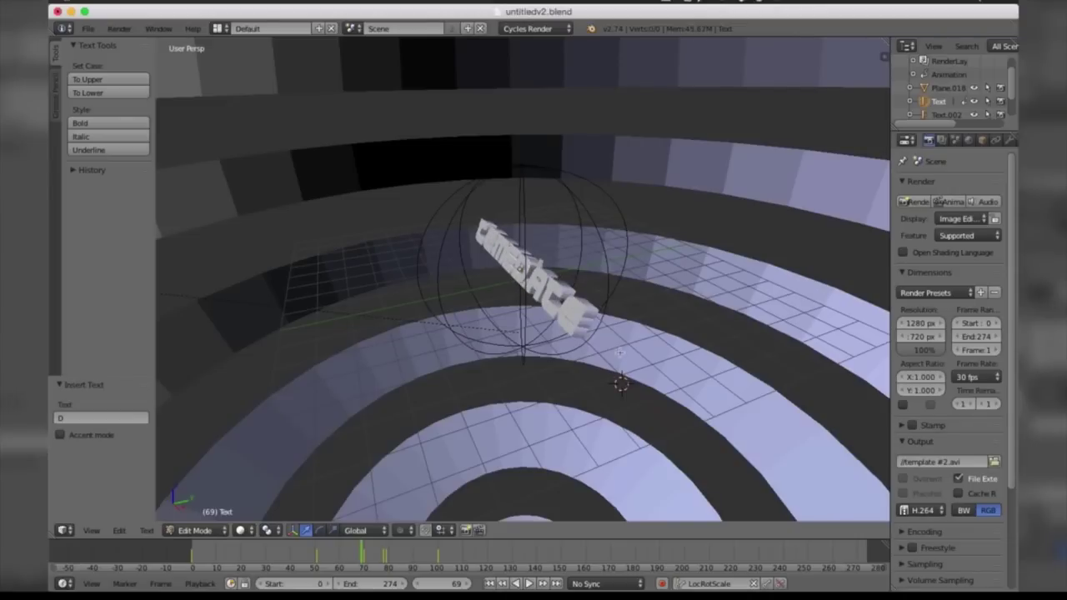
key(Tab)
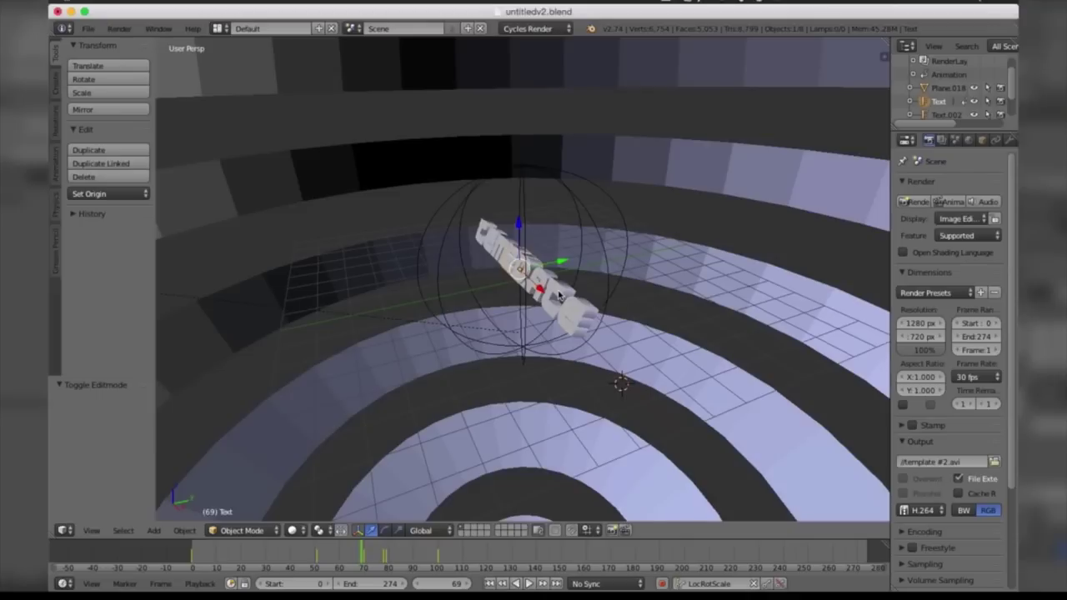
Step: Retype Text.002 so it reads just E
right_click(558, 295)
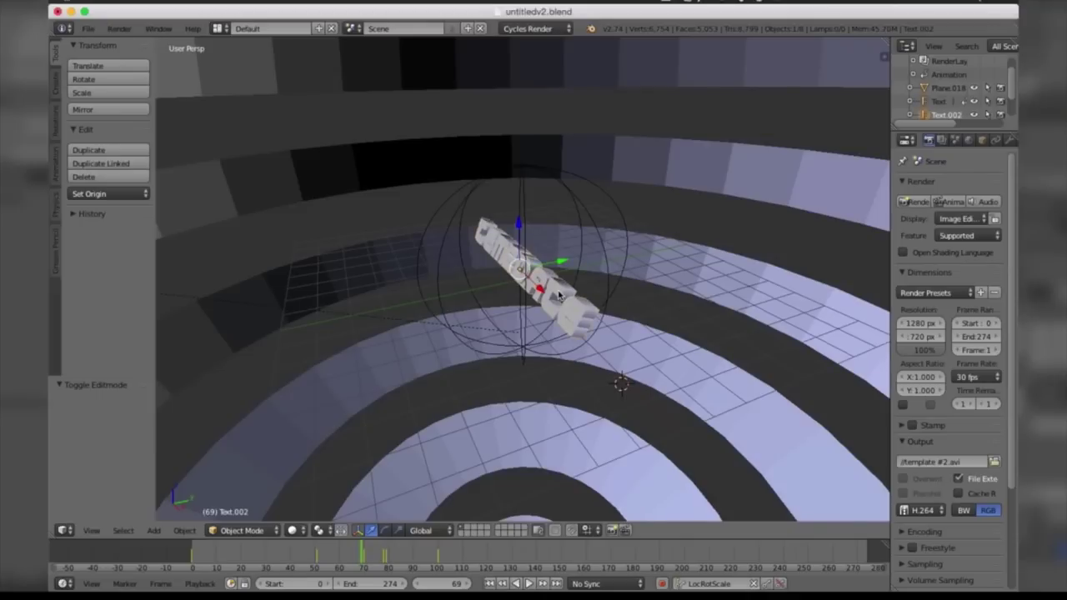
key(Tab)
key(BackSpace)
key(BackSpace)
key(BackSpace)
key(BackSpace)
key(BackSpace)
key(BackSpace)
key(BackSpace)
key(BackSpace)
text(E)
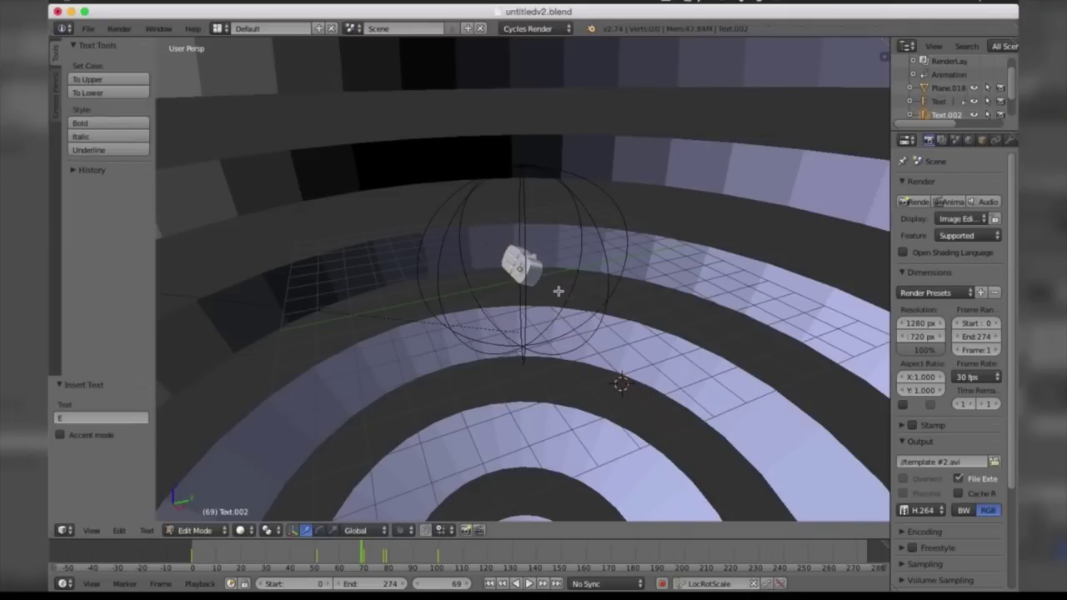
key(Tab)
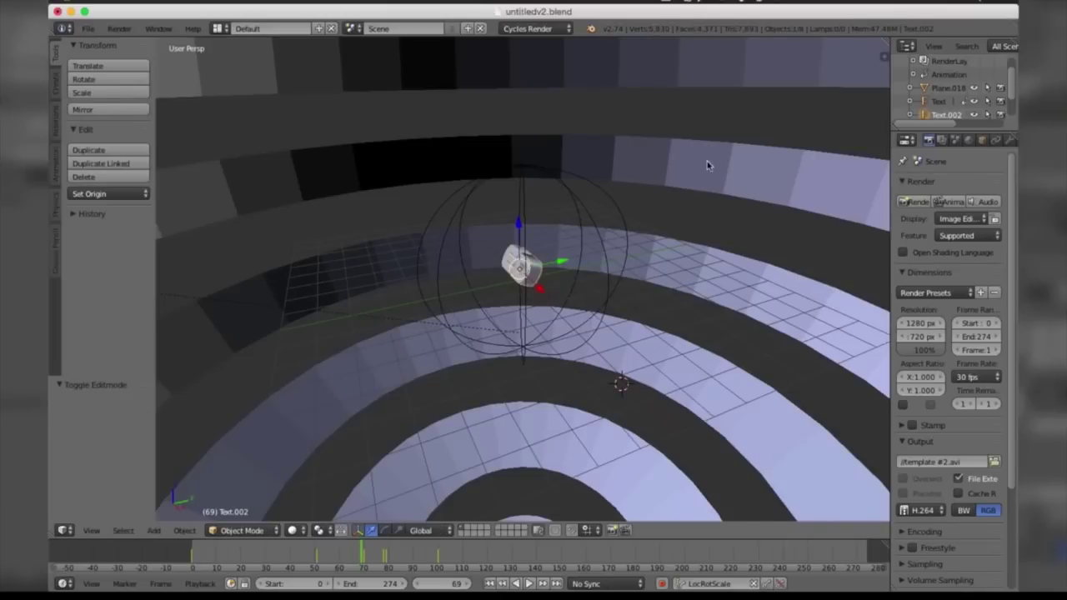
Step: Collapse the Render panel, widen Properties and show the text's Object Data settings
click(892, 182)
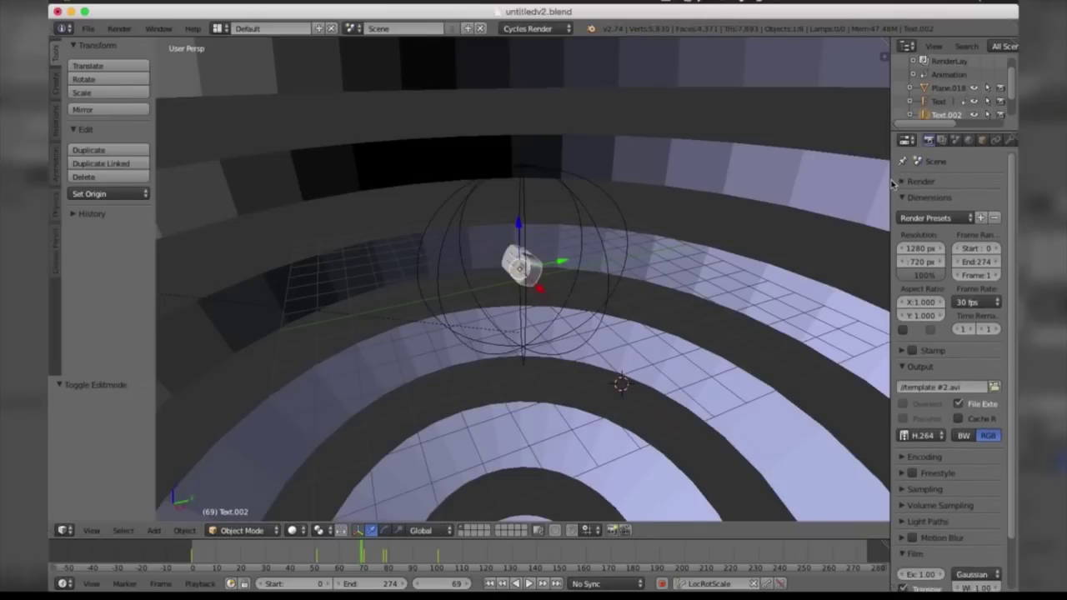
drag(890, 181, 798, 185)
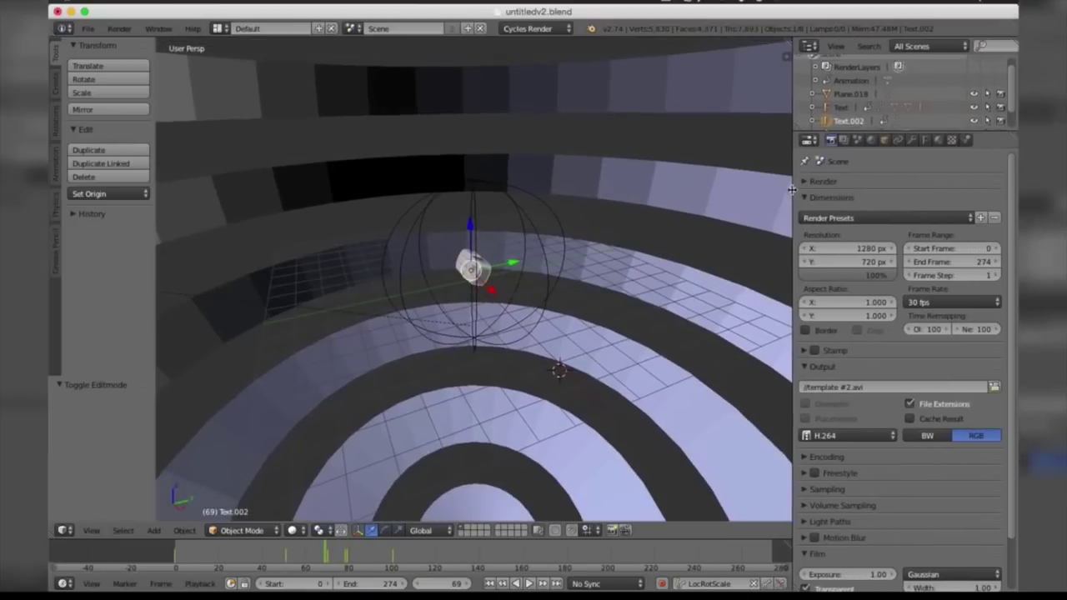
click(930, 140)
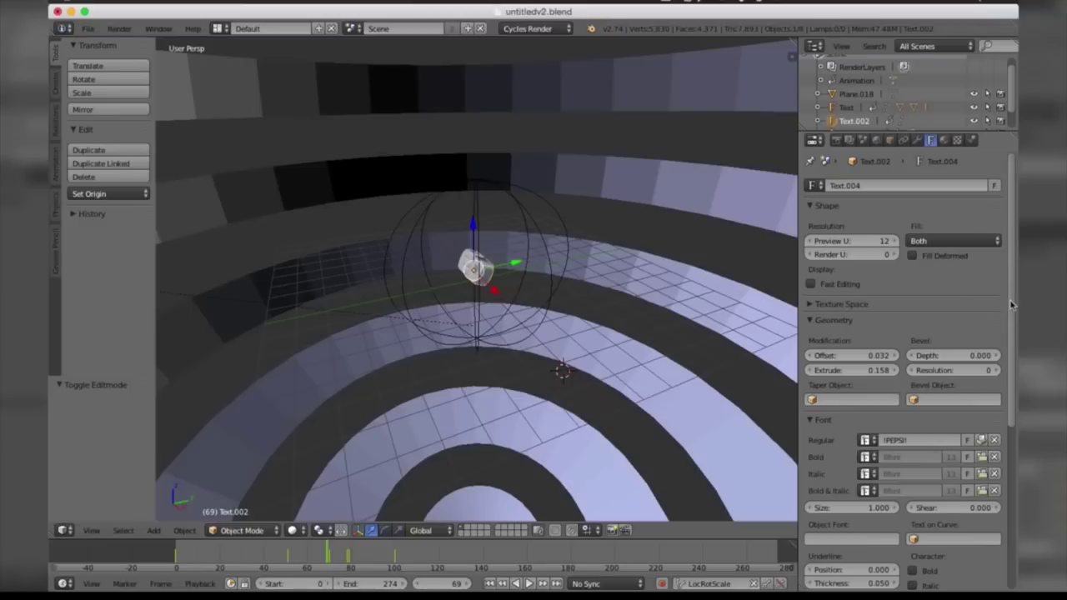
drag(1012, 305, 1013, 337)
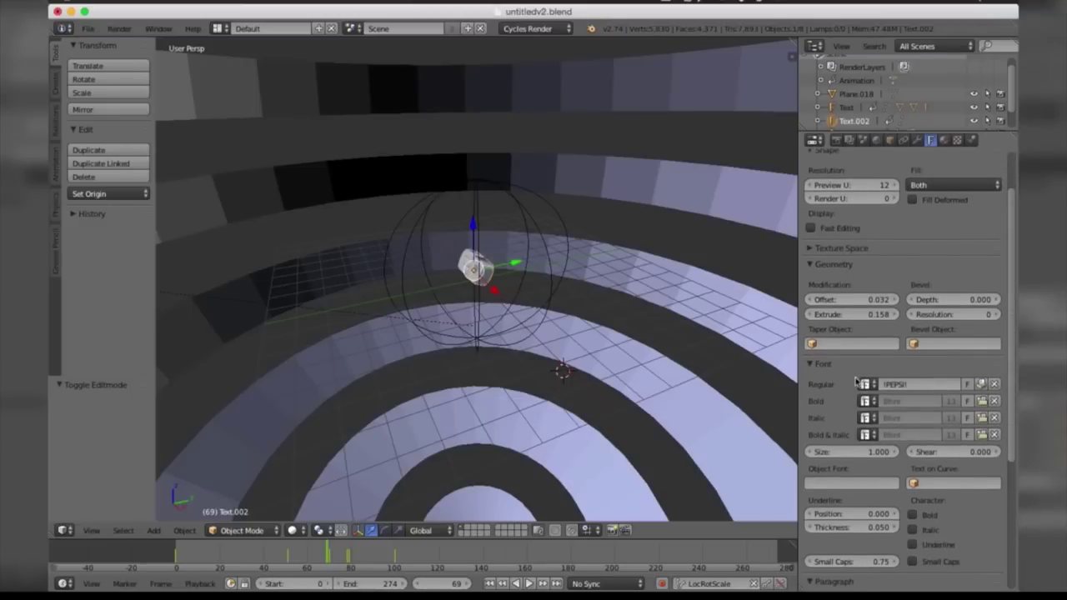
Step: Unpack the !PEPSI! font with 'Use file from current directory' and browse Desktop for a regular font
click(886, 384)
click(981, 384)
click(981, 384)
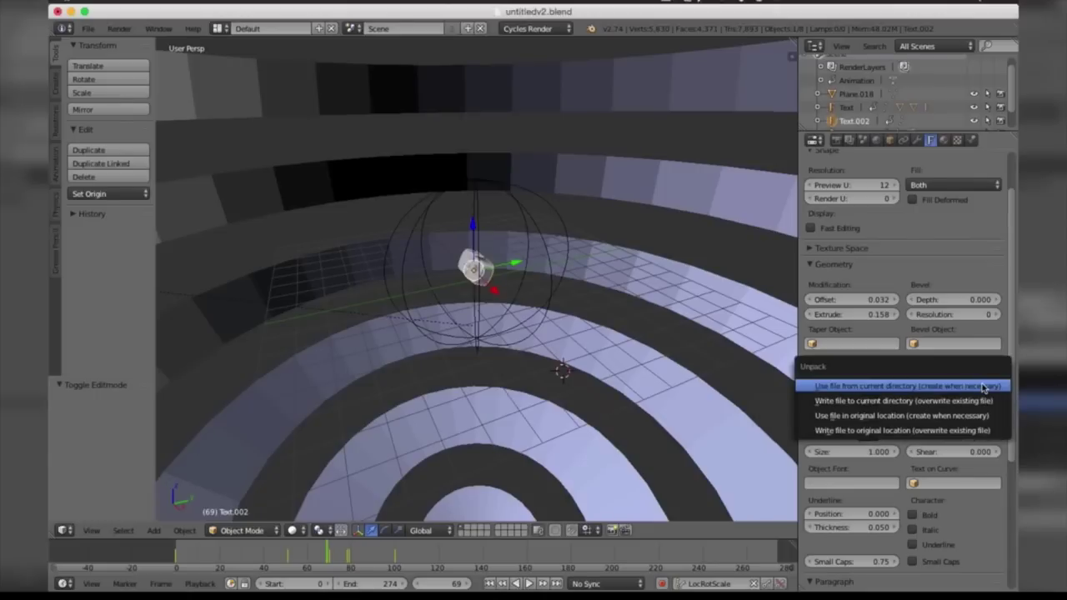
click(984, 386)
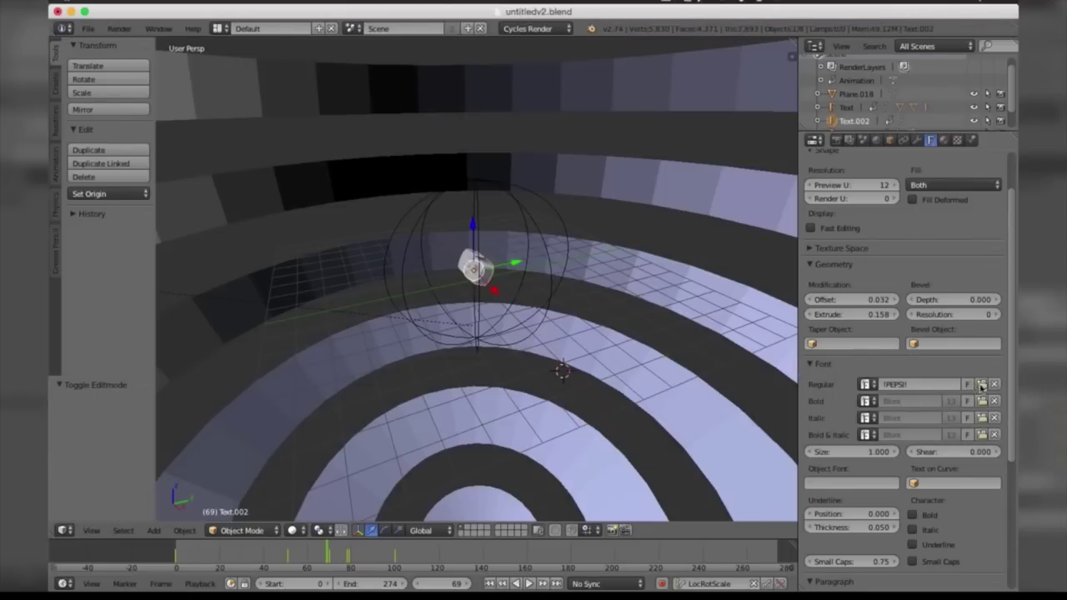
click(981, 384)
click(86, 199)
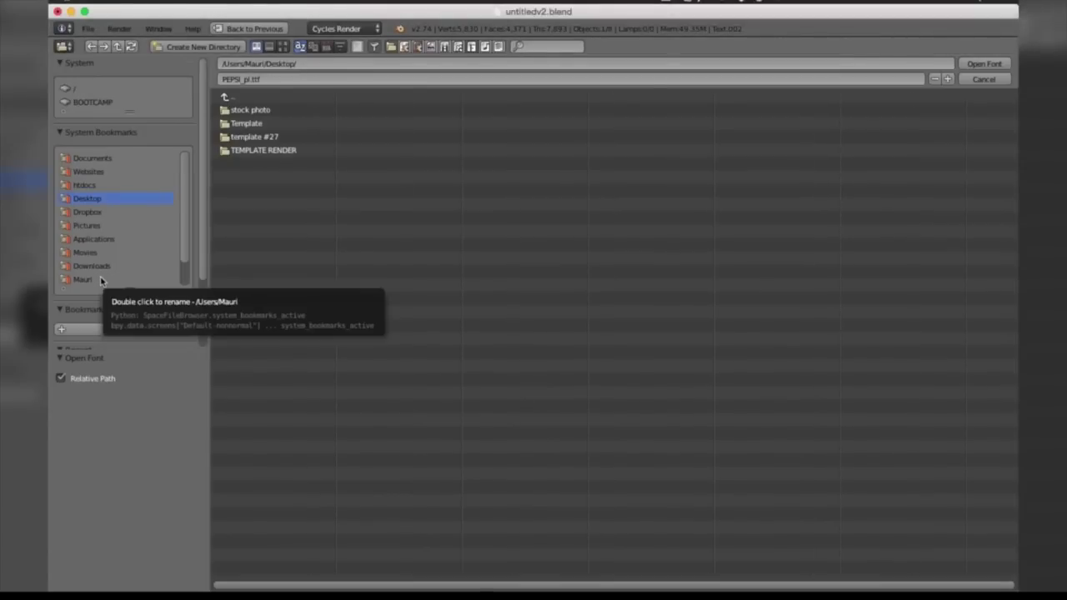
Step: Load AmazDoomRight2.ttf from the Library/Fonts folder as Text.002's regular font
click(82, 280)
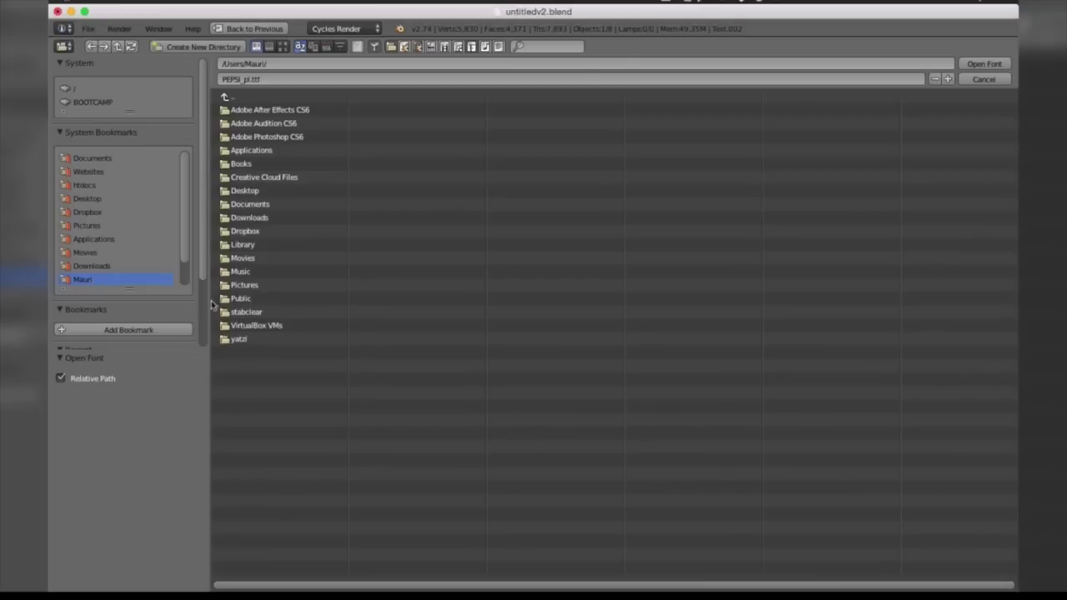
click(231, 246)
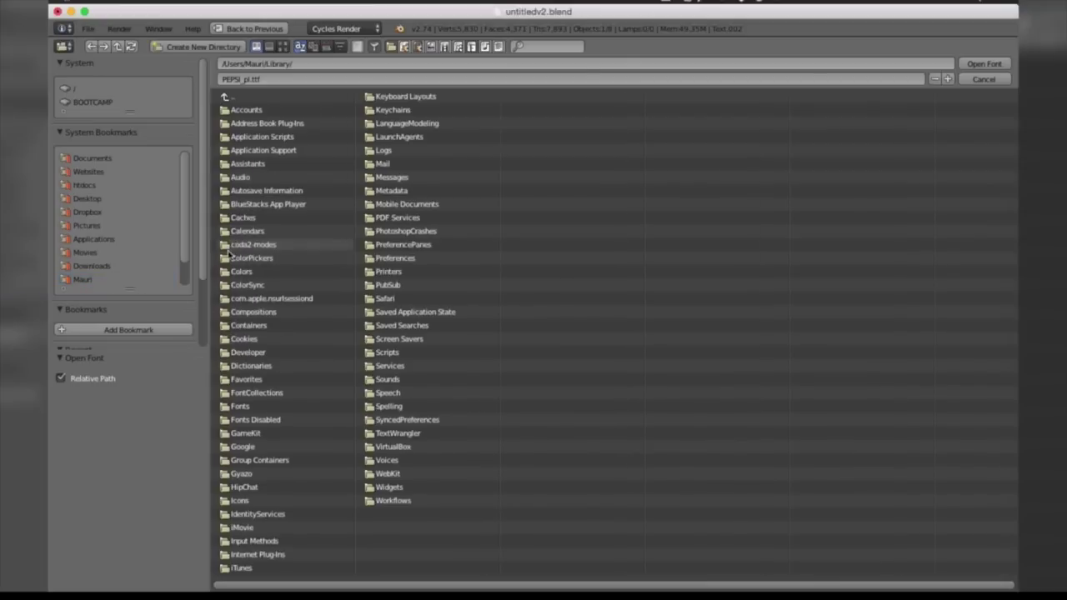
click(233, 407)
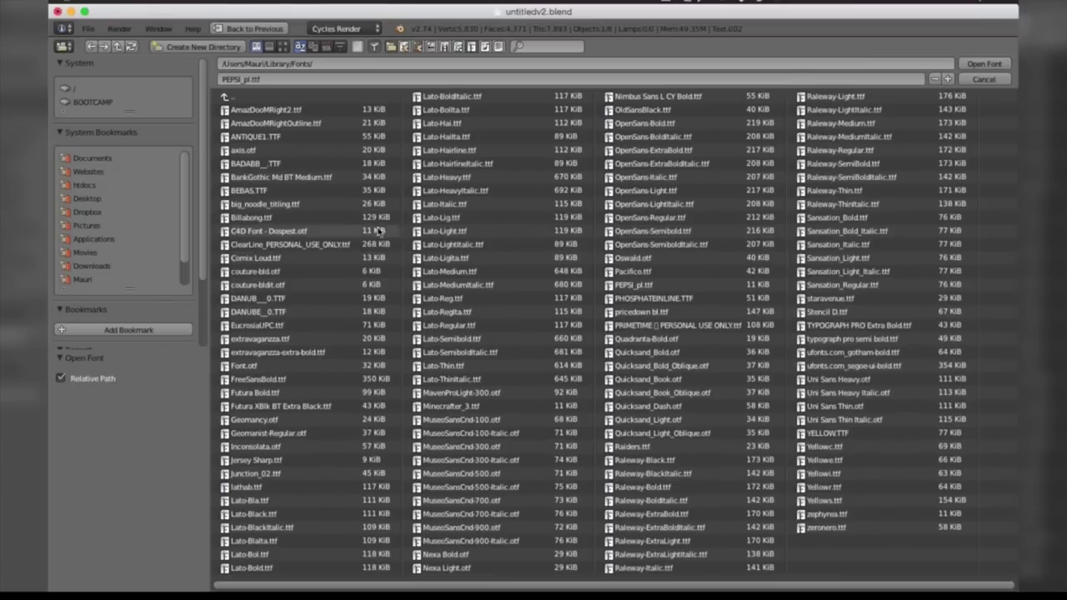
click(260, 111)
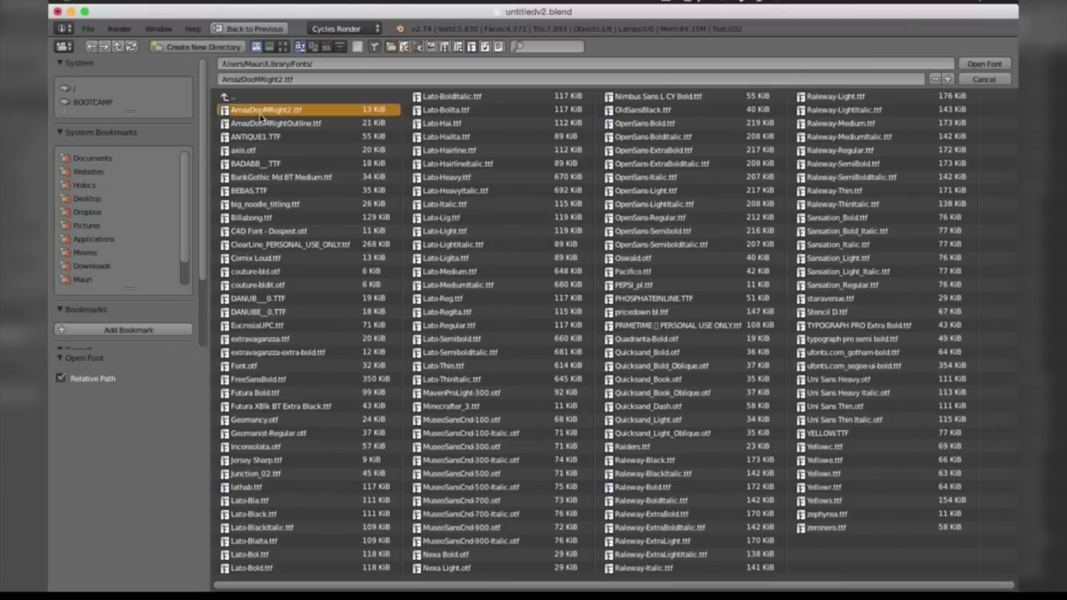
key(Return)
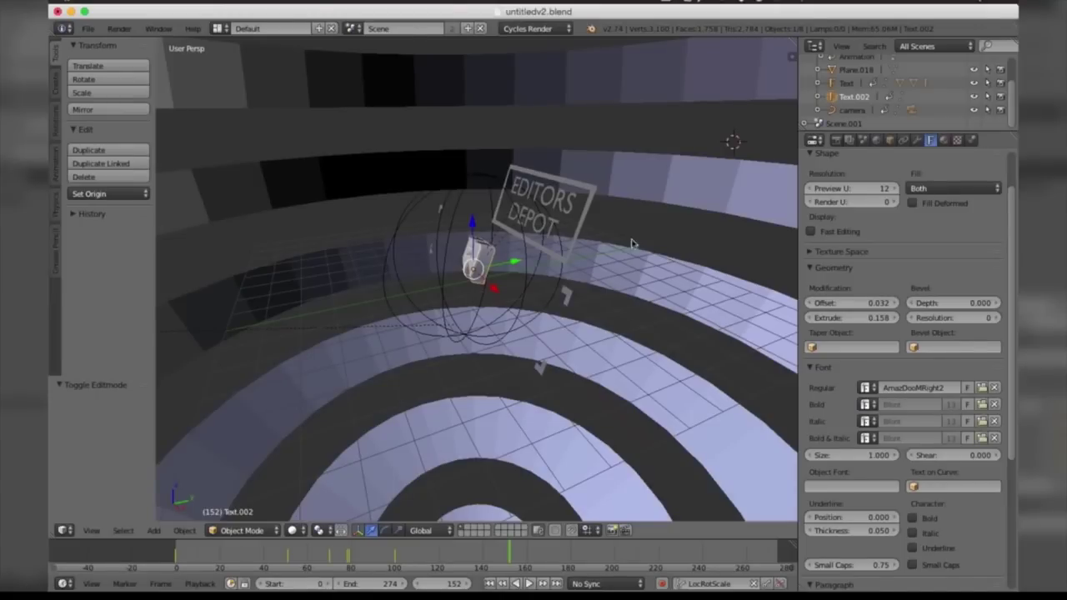
Step: In the Material tab, check the scene objects' materials and select Text.002
click(944, 142)
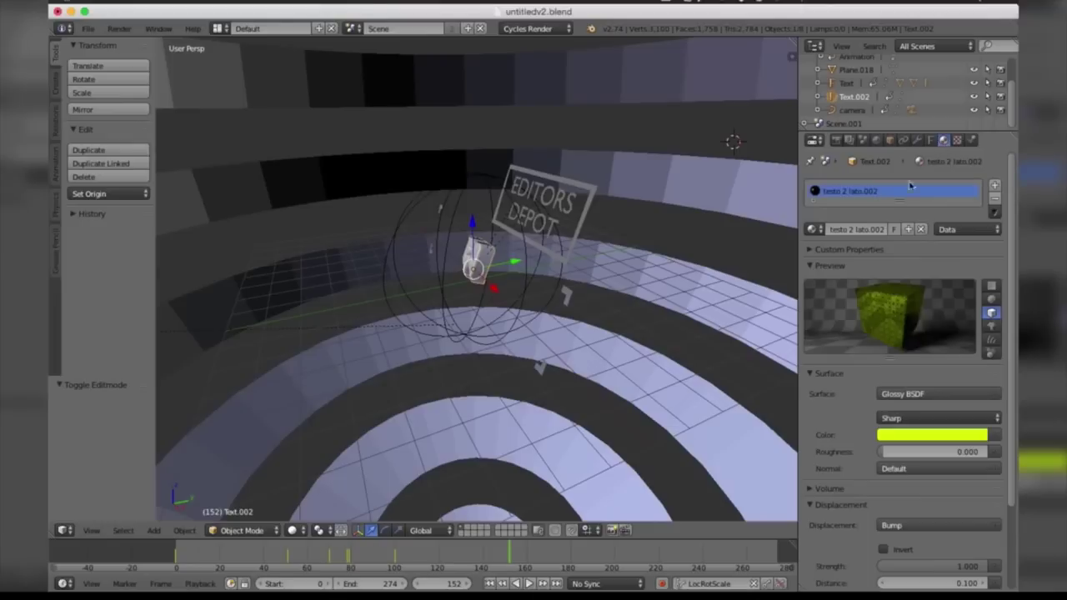
scroll(991, 275, down, 3)
scroll(991, 275, up, 3)
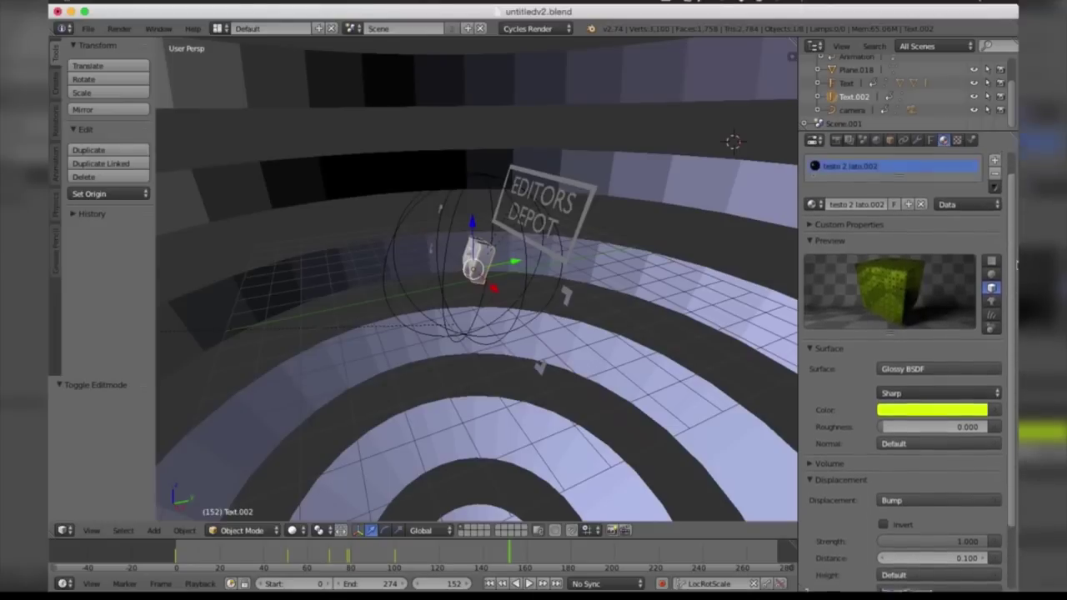
click(848, 94)
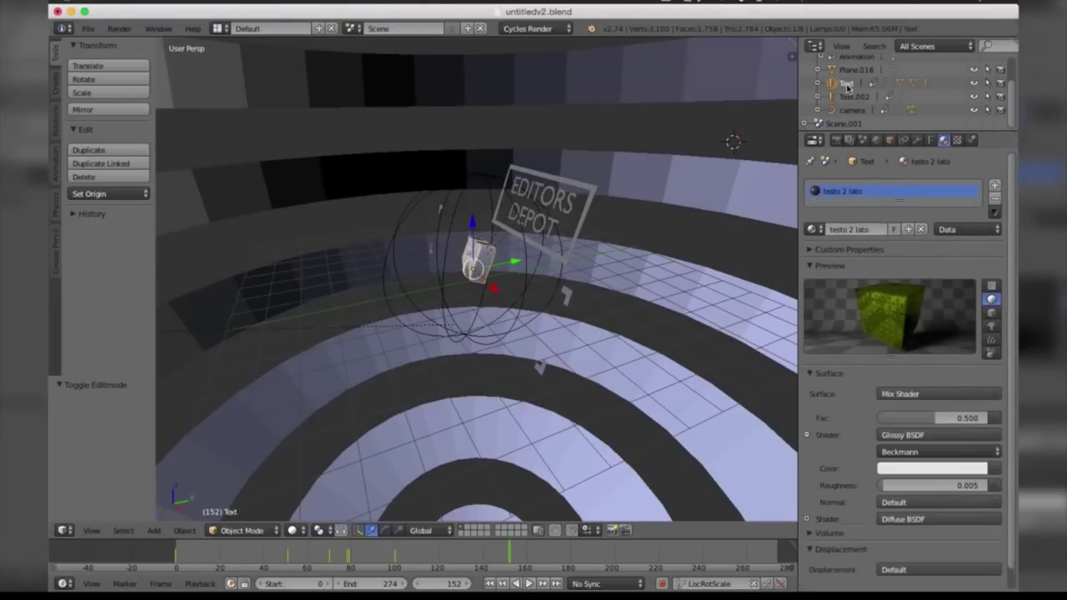
click(845, 83)
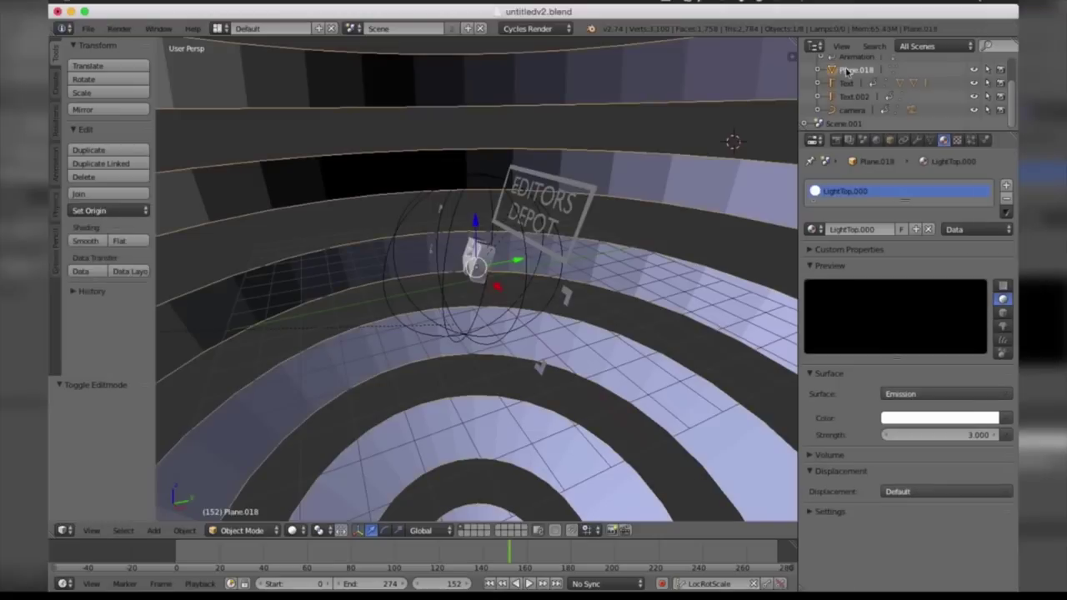
click(847, 98)
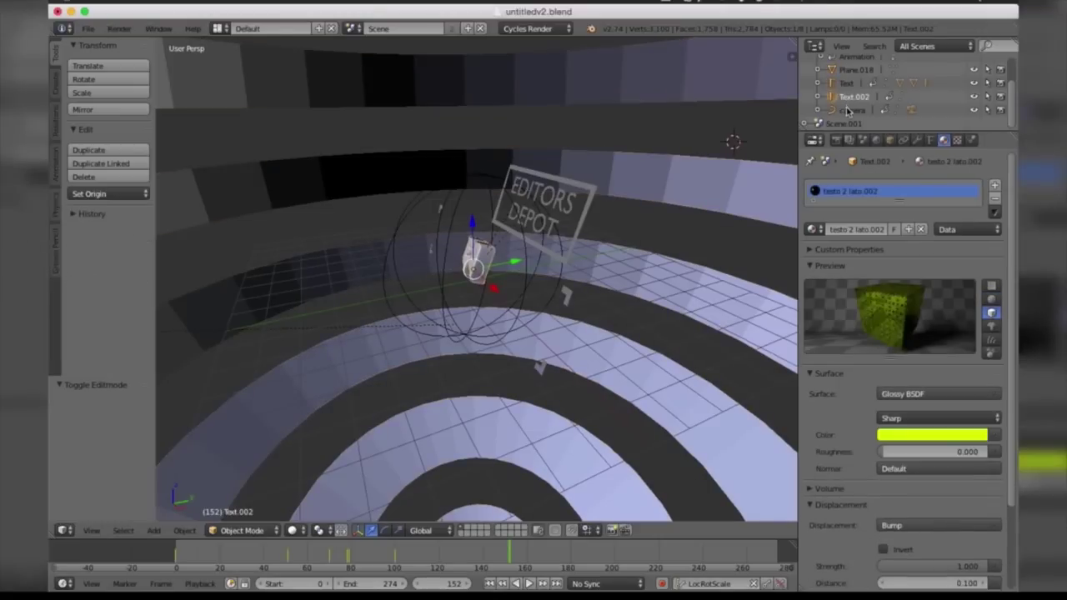
click(847, 110)
click(848, 97)
Step: Change the 'testo 2 lato.002' colour to blue (R 0, G 0.516, B 1)
click(920, 435)
mouse_move(935, 285)
mouse_down()
mouse_move(946, 250)
mouse_move(930, 241)
mouse_up()
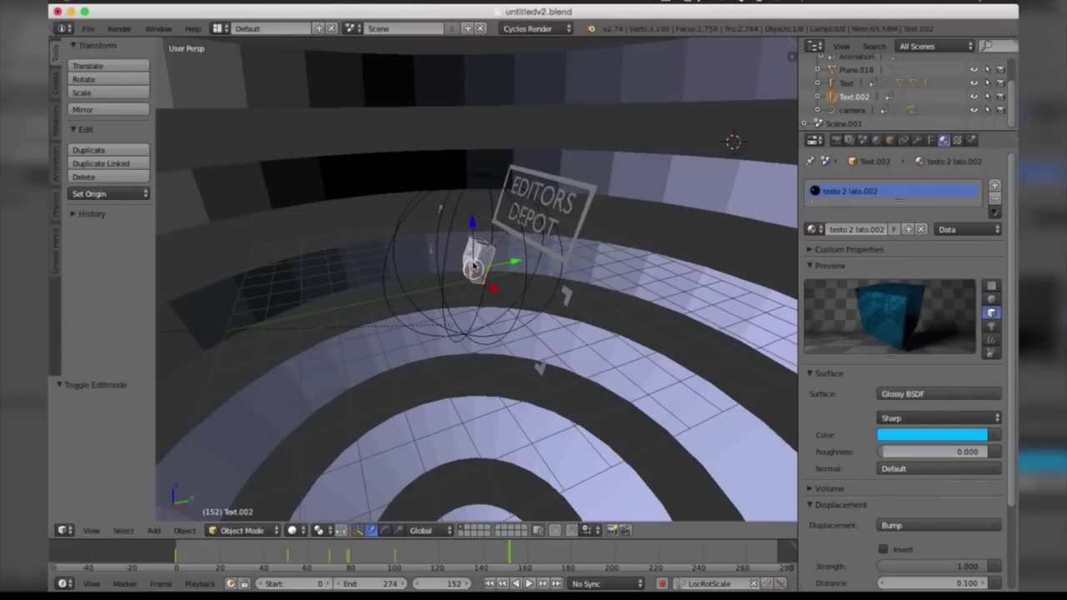
right_click(444, 325)
Step: Point the render output to Desktop/template, replacing 'template #2.avi'
click(835, 140)
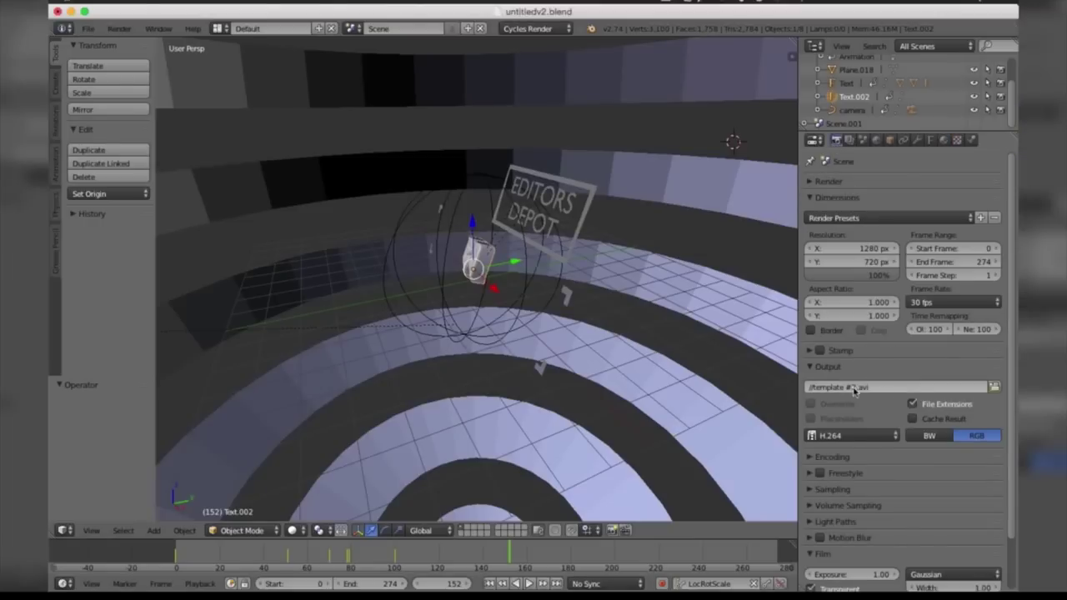
click(994, 386)
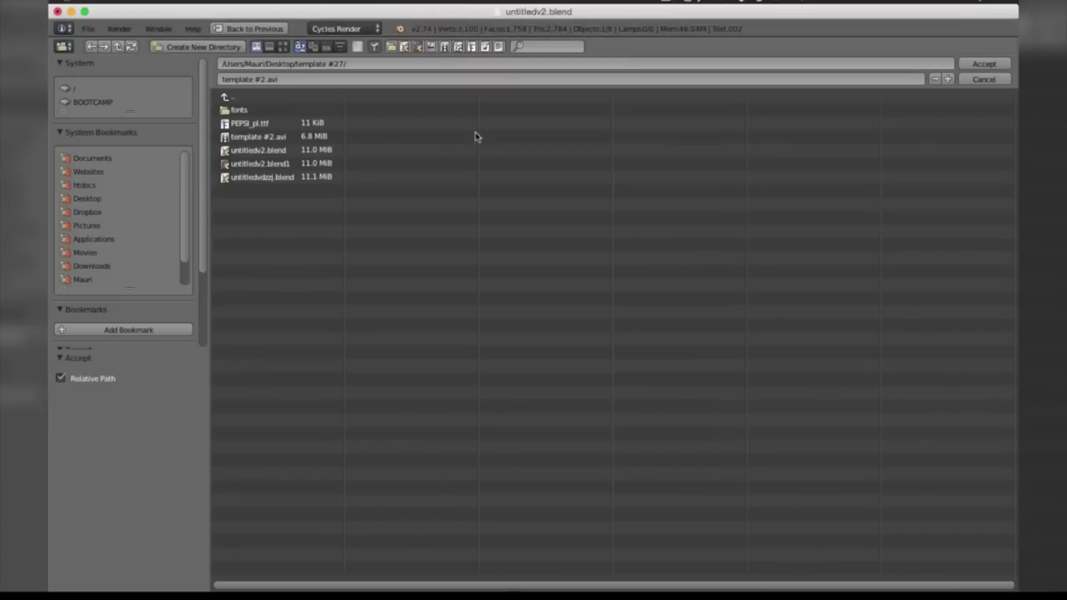
click(87, 199)
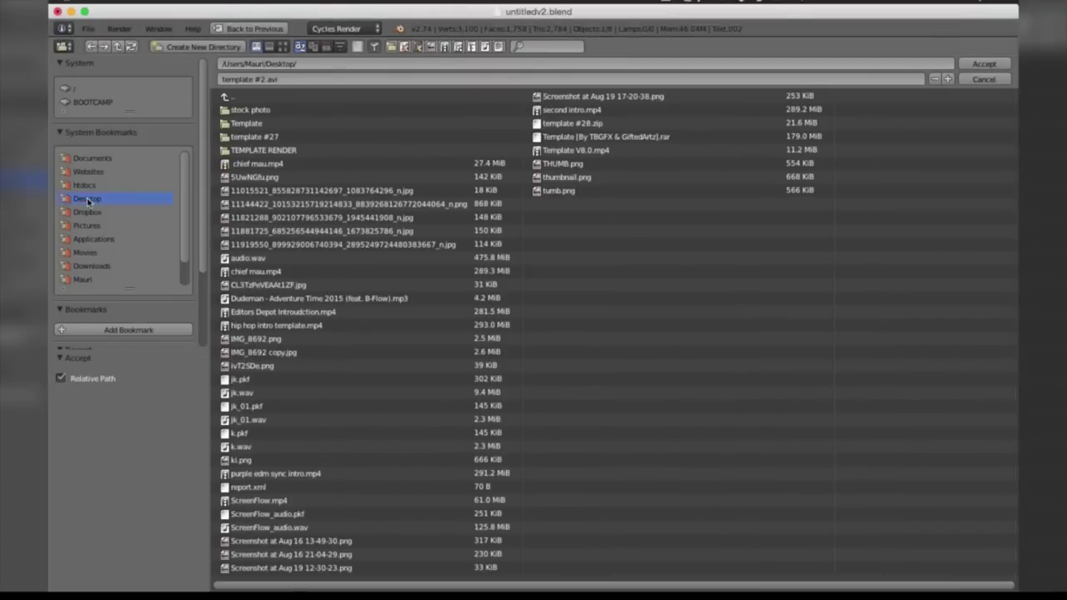
click(291, 79)
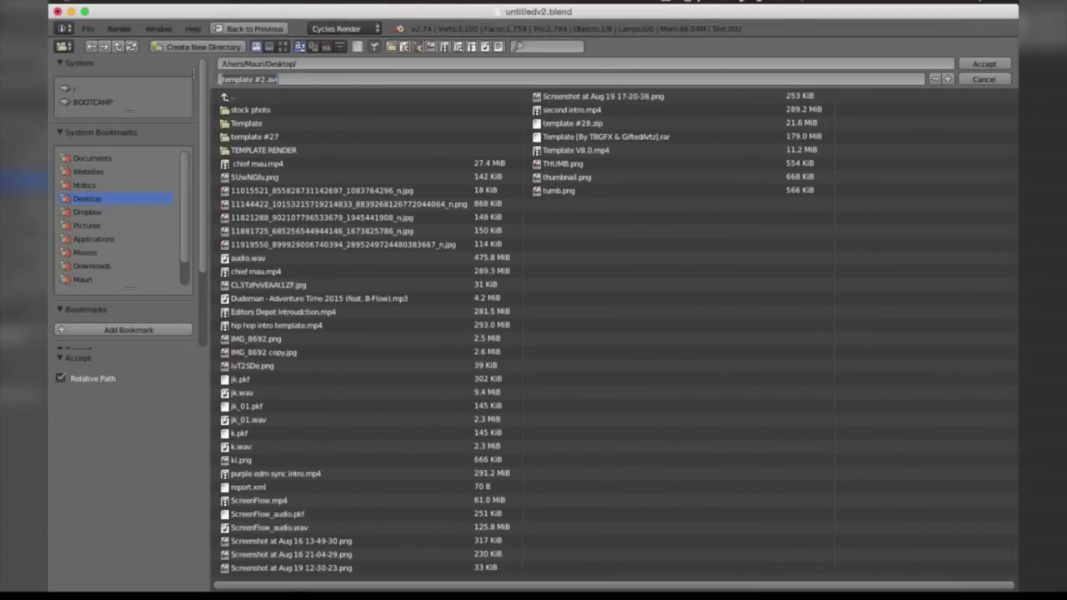
text(template)
key(Return)
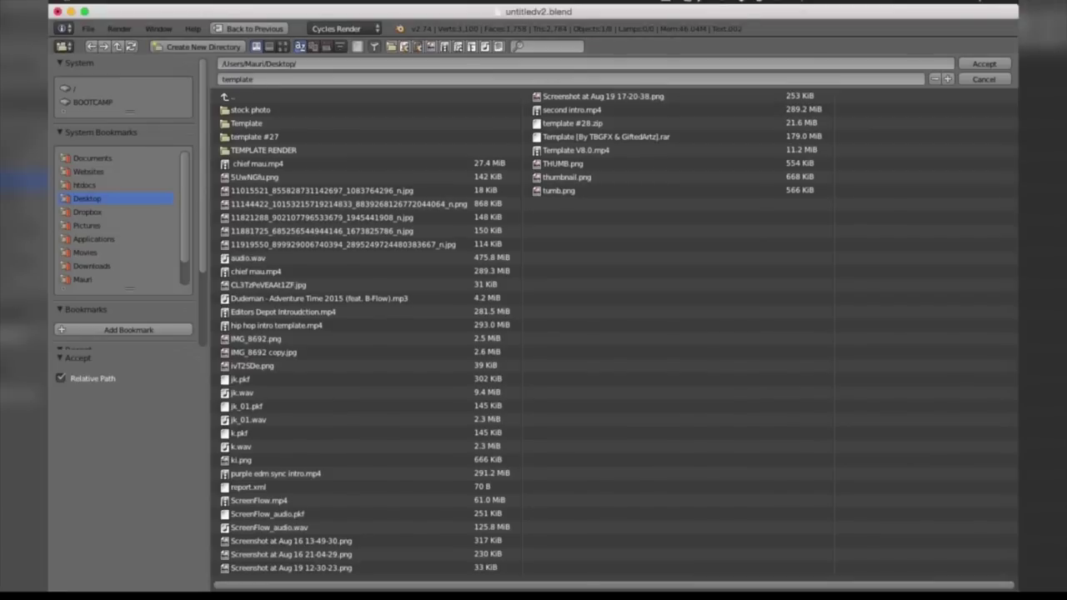
click(984, 63)
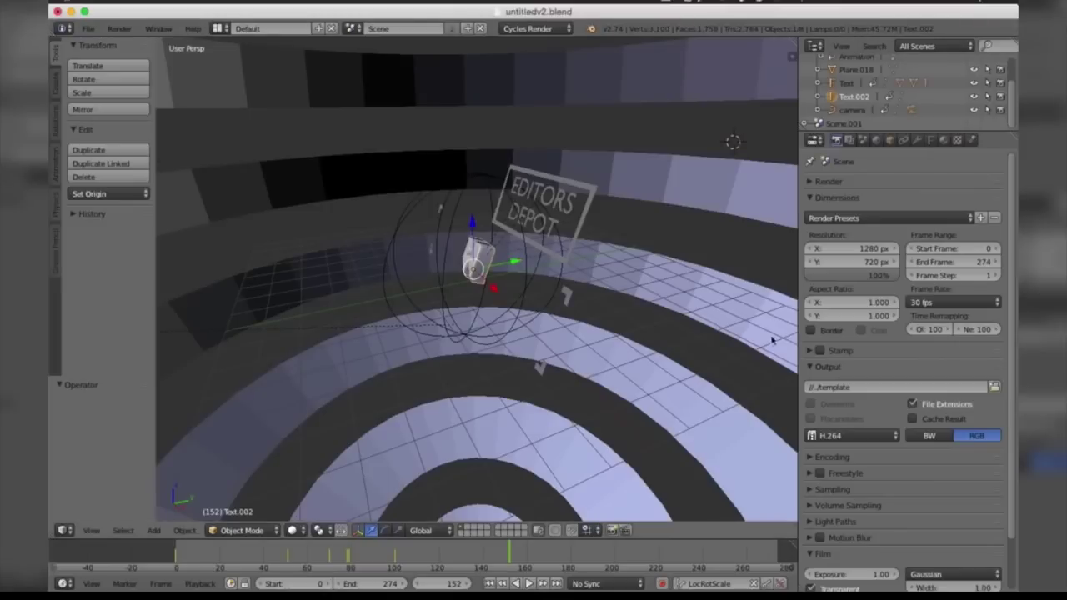
Step: Expand the Encoding settings and set its container format to H.264
click(833, 436)
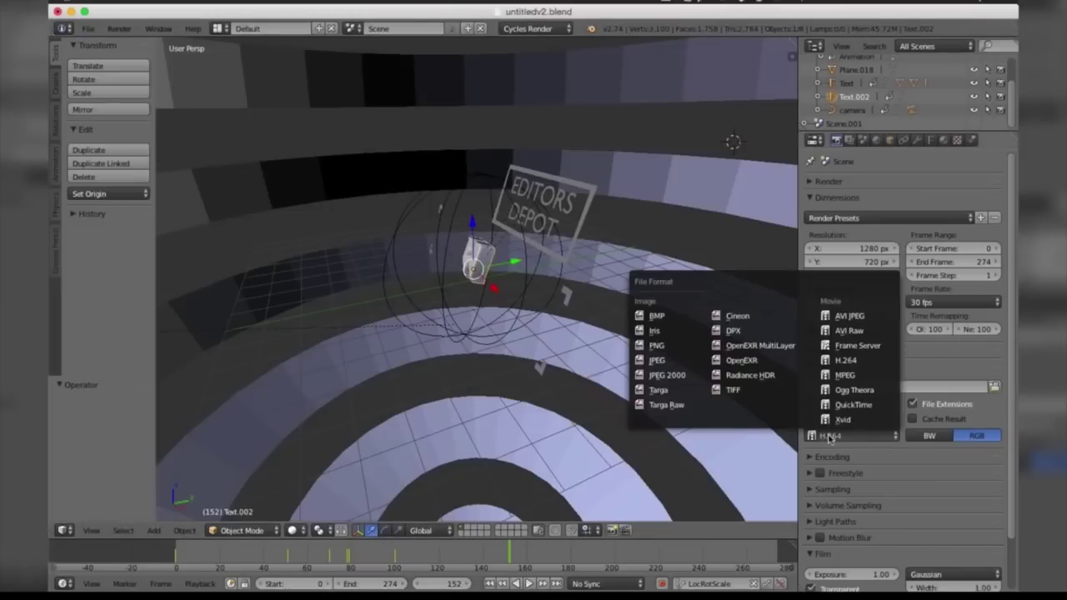
click(837, 365)
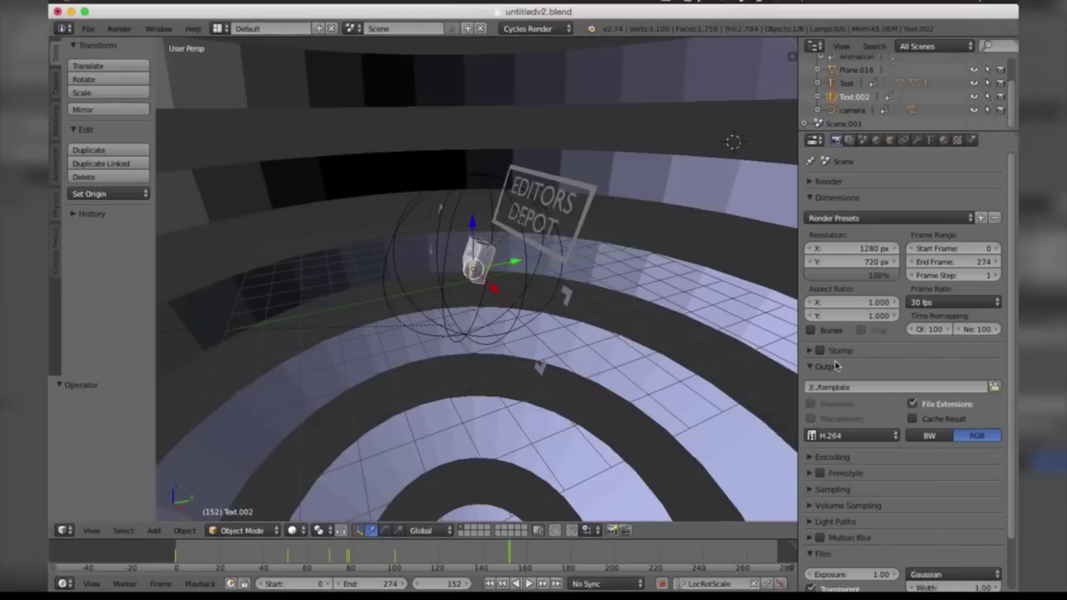
click(809, 458)
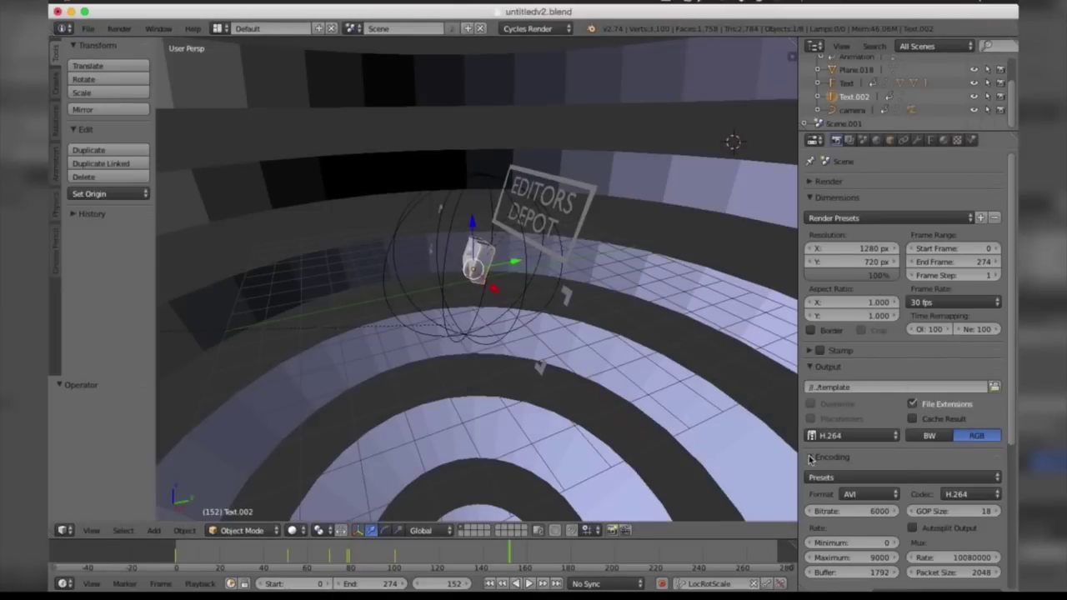
click(850, 495)
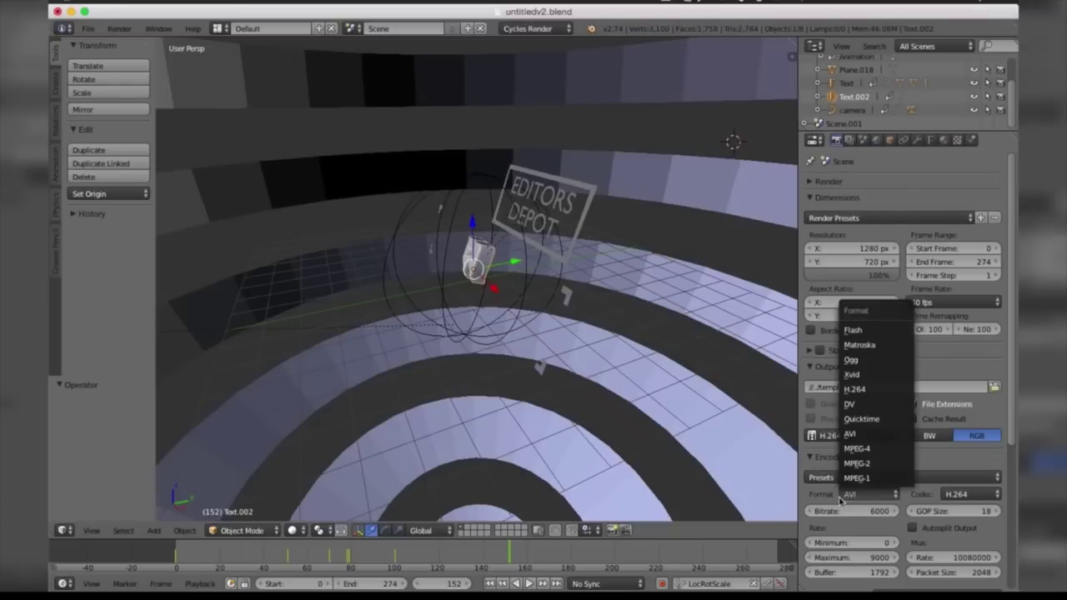
click(856, 389)
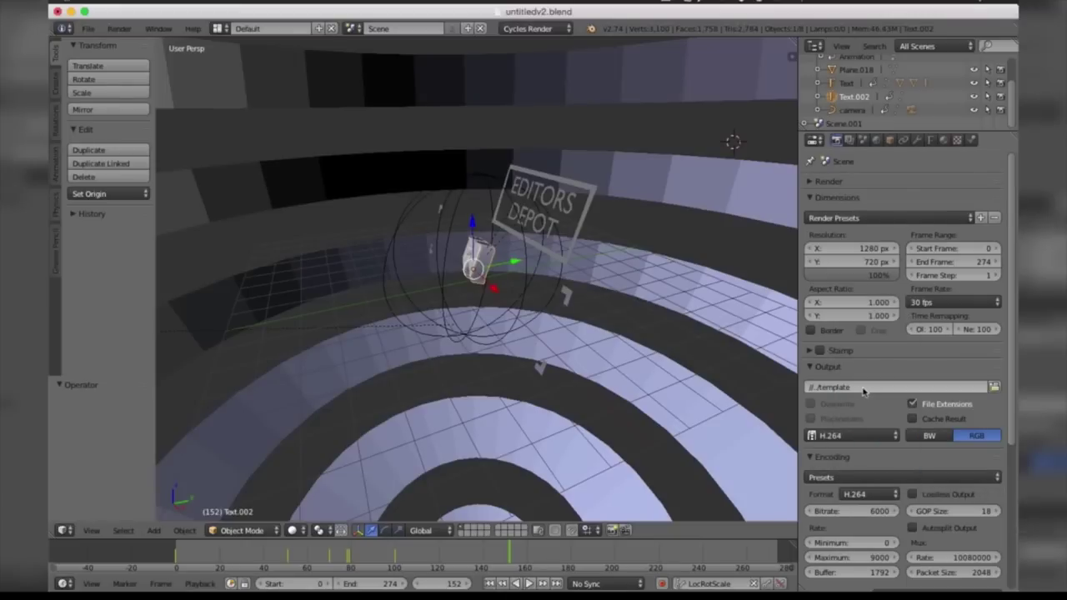
drag(1009, 384, 1010, 475)
Step: Switch the output File Format to QuickTime JPEG and raise quality to 86%
click(867, 320)
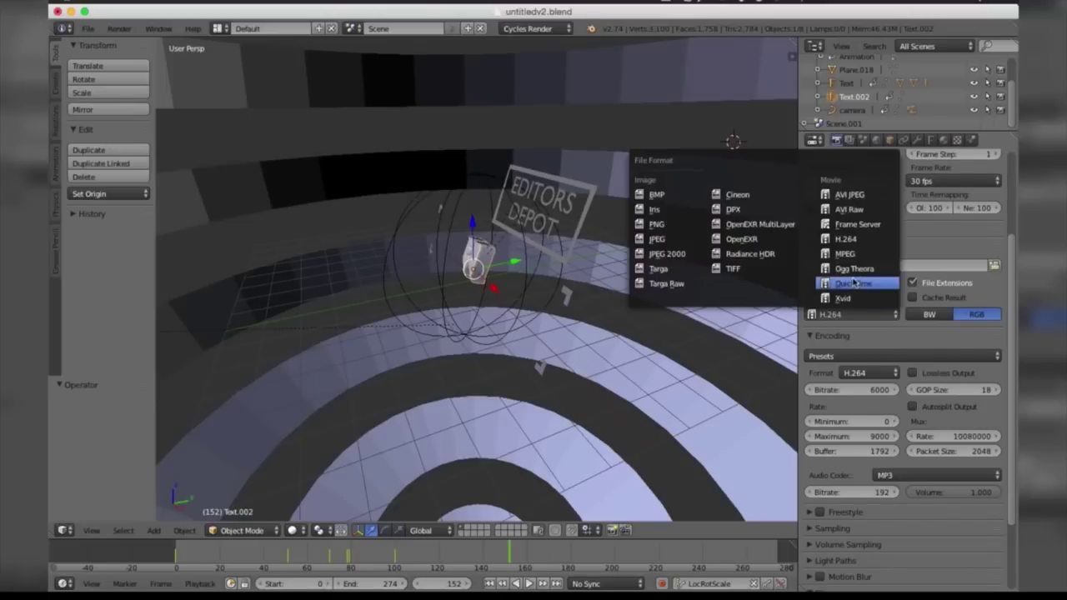
click(852, 282)
click(868, 315)
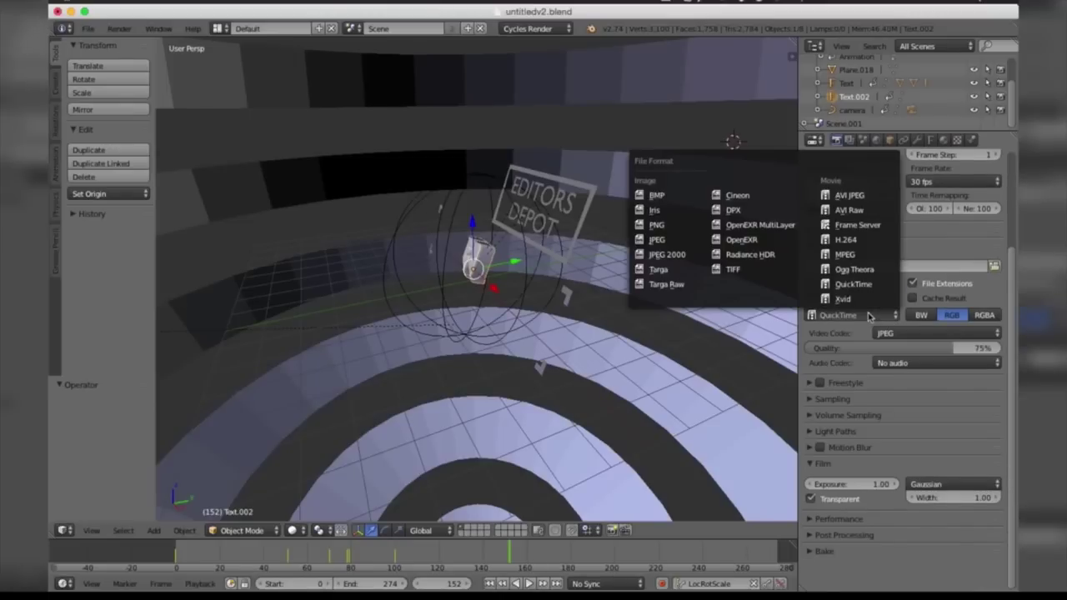
click(868, 315)
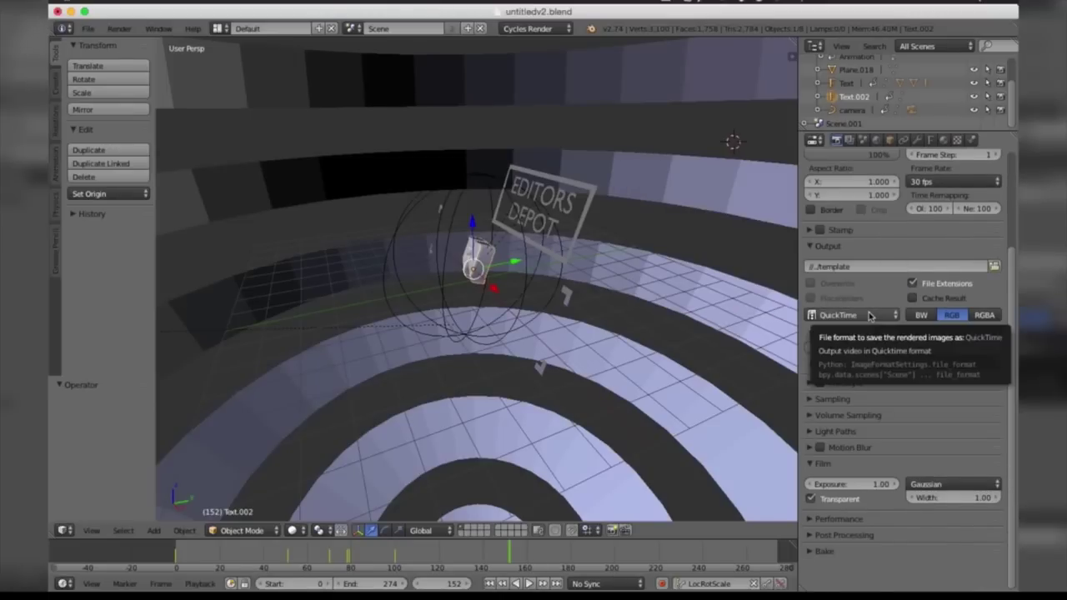
click(869, 315)
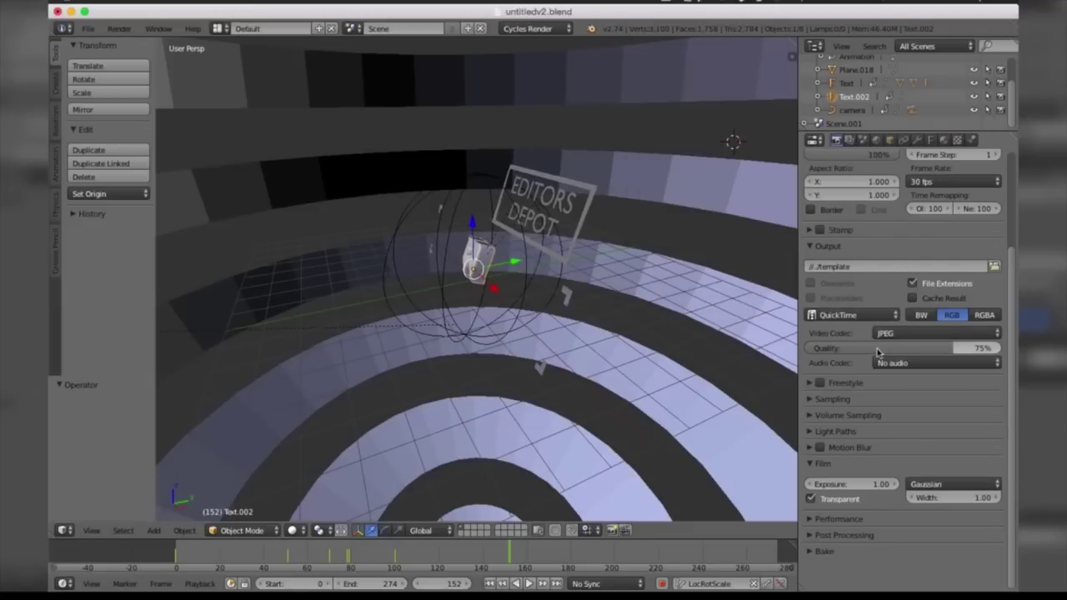
drag(876, 351, 925, 352)
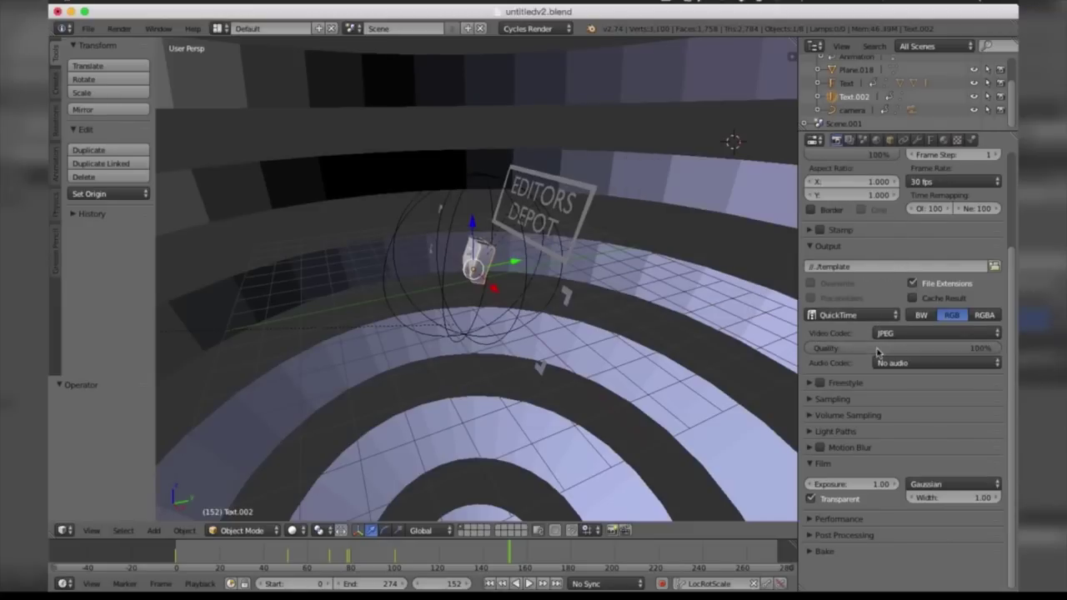
scroll(900, 350, up, 2)
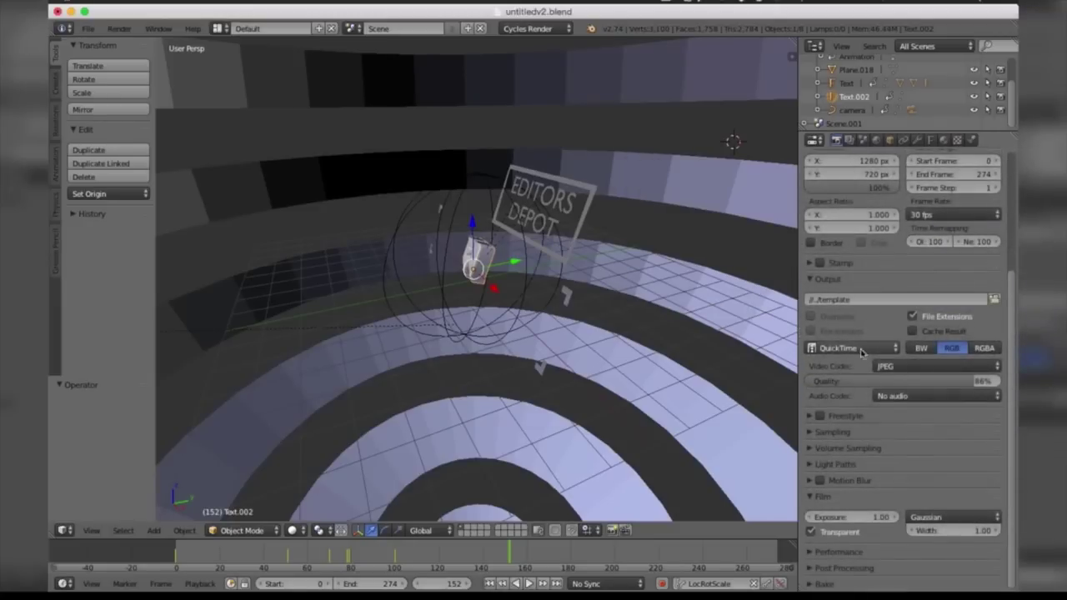
click(114, 30)
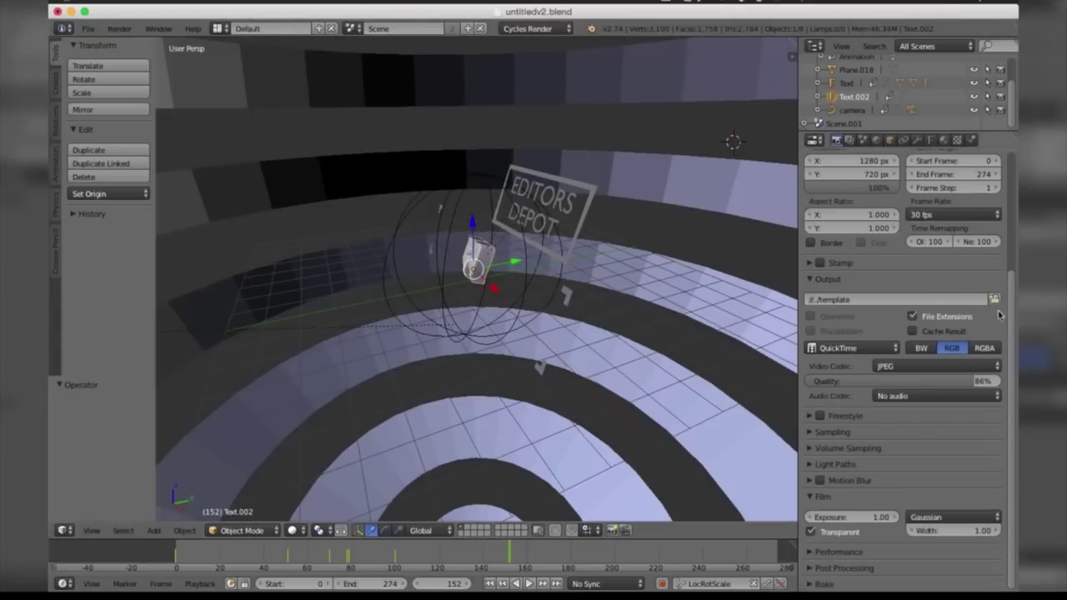
scroll(1013, 314, up, 5)
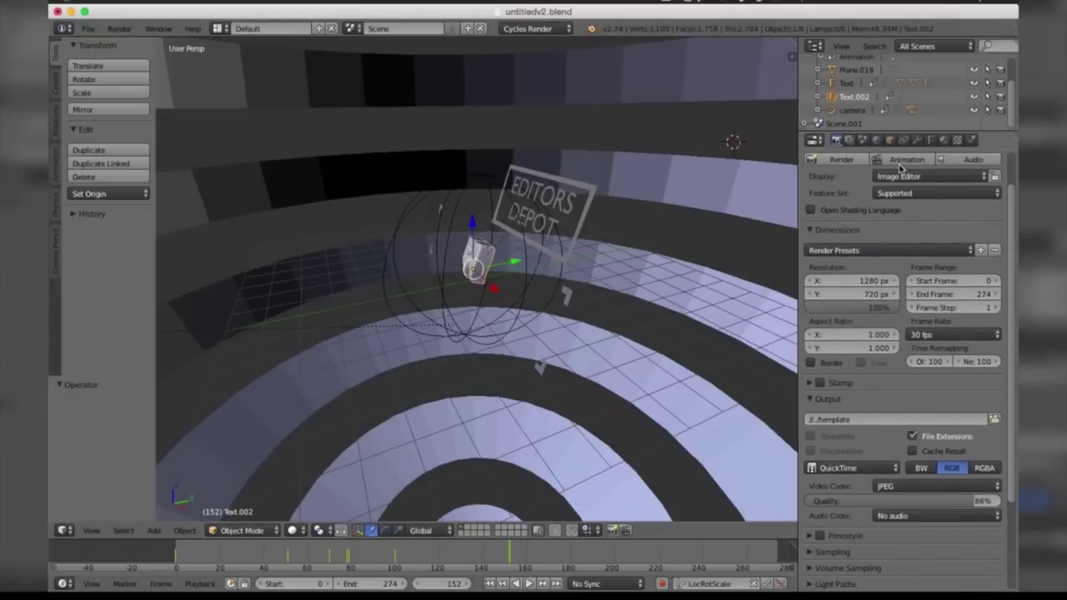